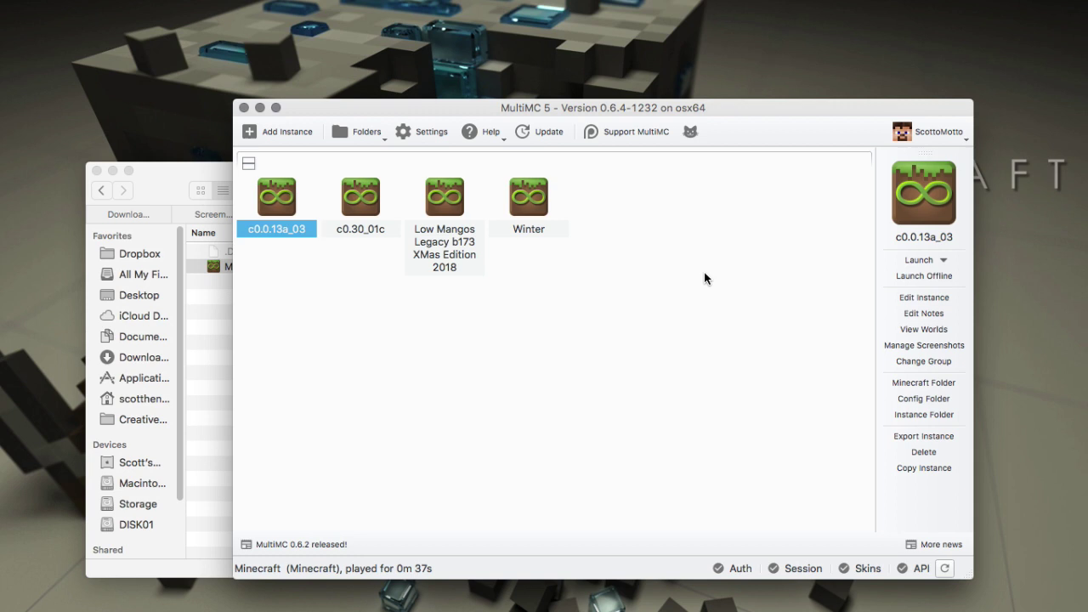
# Start a new instance on the FTB Legacy Private tab, cancelling the Add pack prompt for now.
pyautogui.rightClick(628, 327)
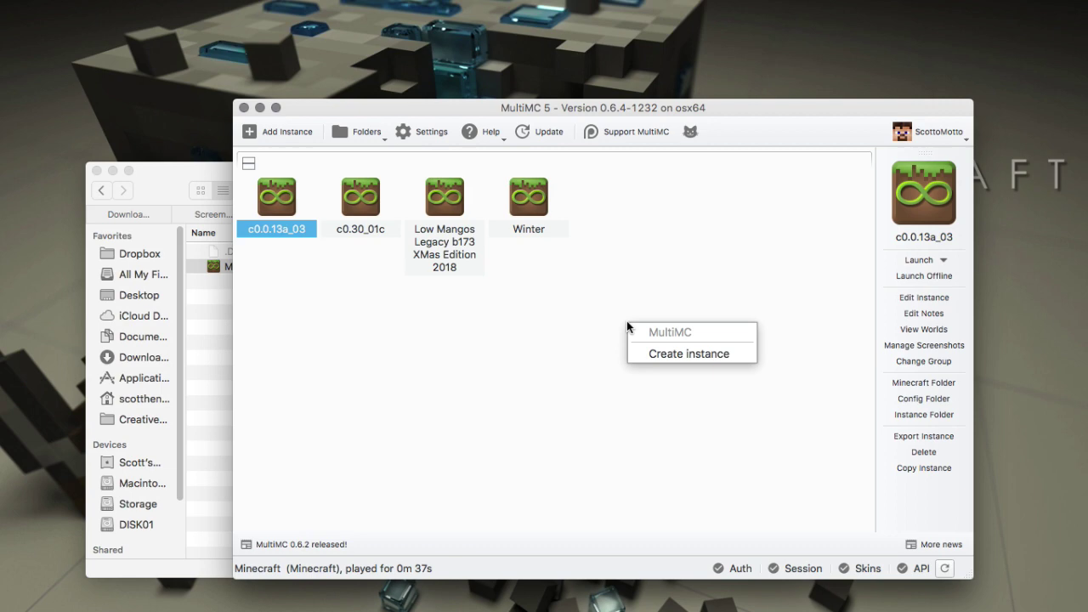
pyautogui.click(640, 352)
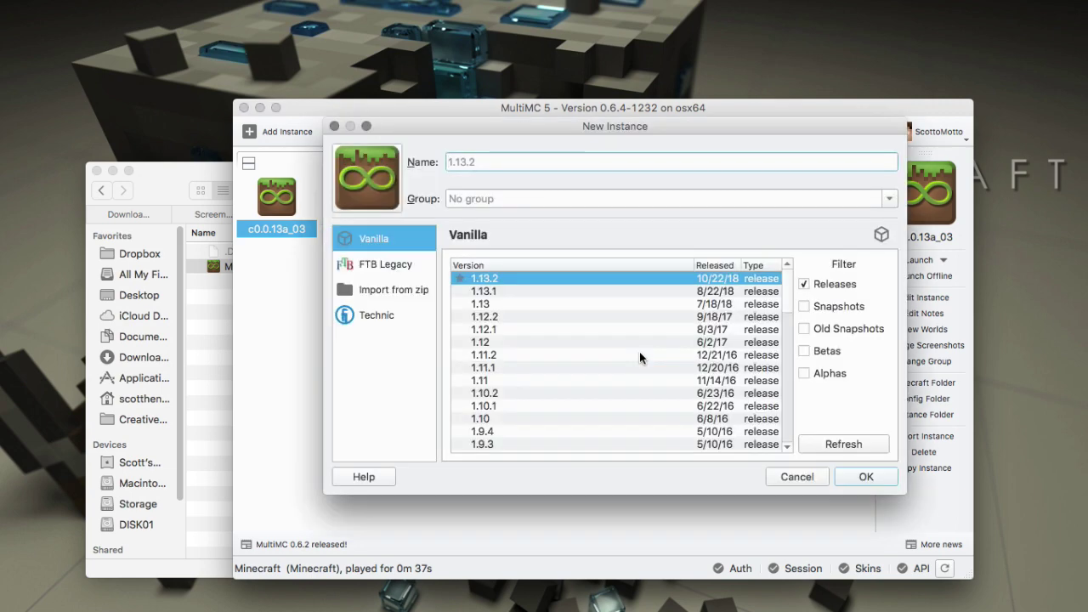
pyautogui.click(371, 270)
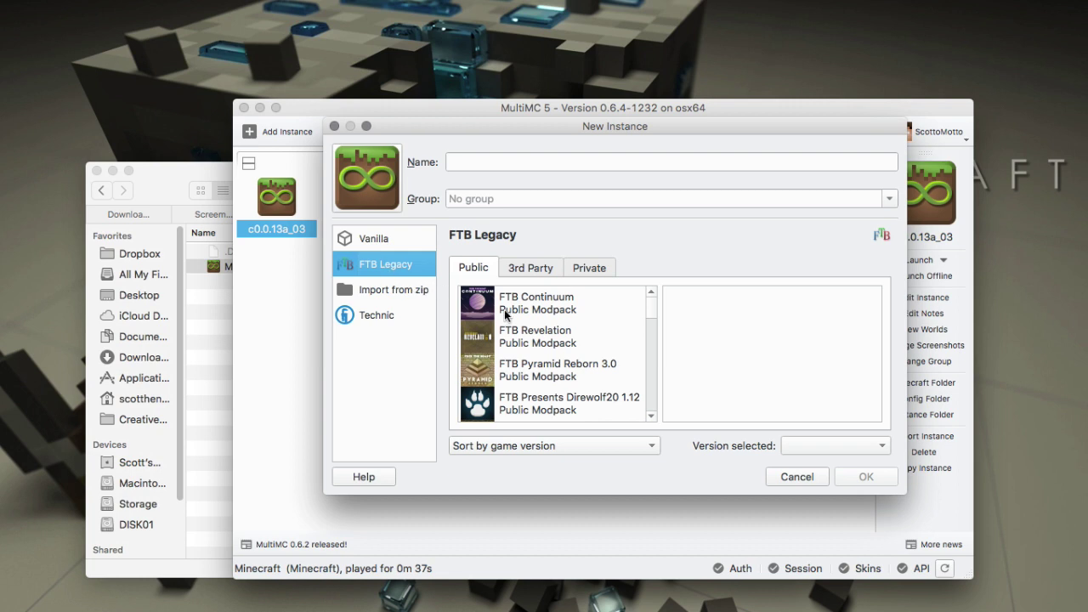
pyautogui.click(592, 270)
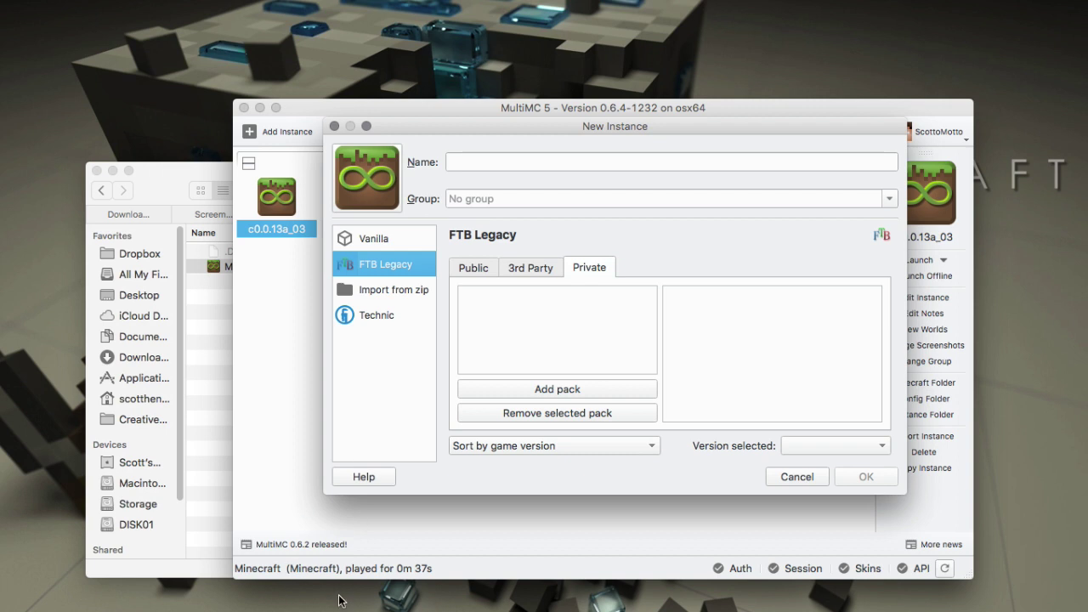
pyautogui.click(495, 391)
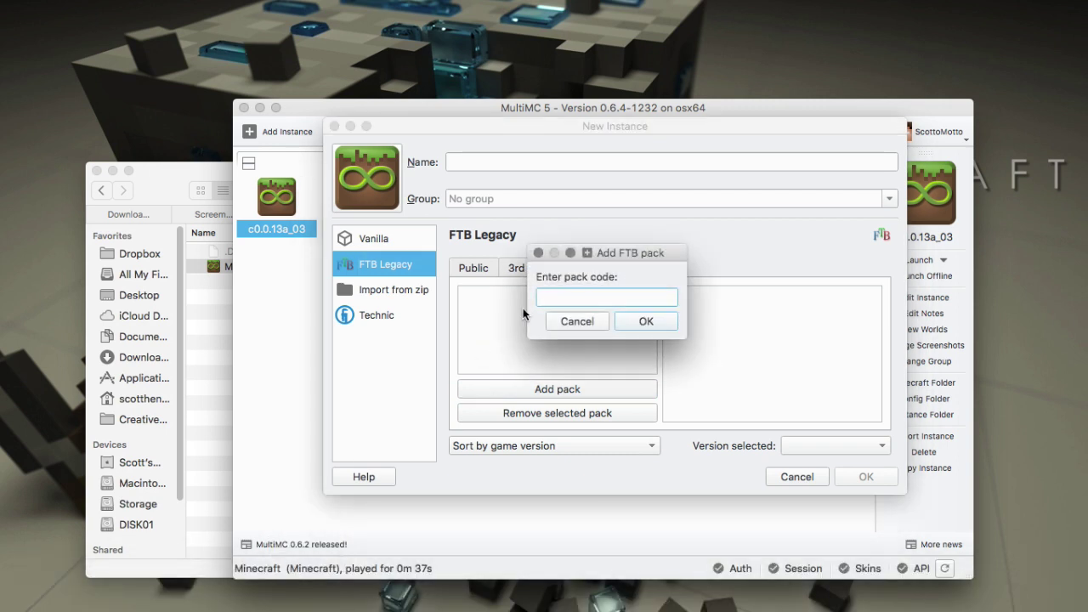
pyautogui.click(568, 326)
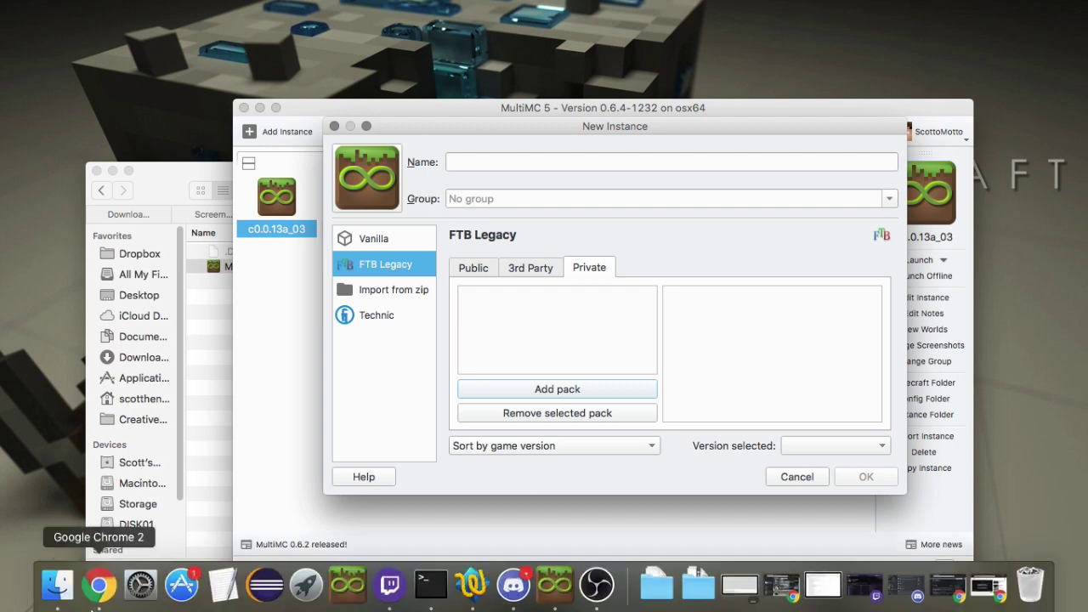
# Bring Chrome's 'Private Packs - Feed The Beast Wiki' window to the front.
pyautogui.click(100, 585)
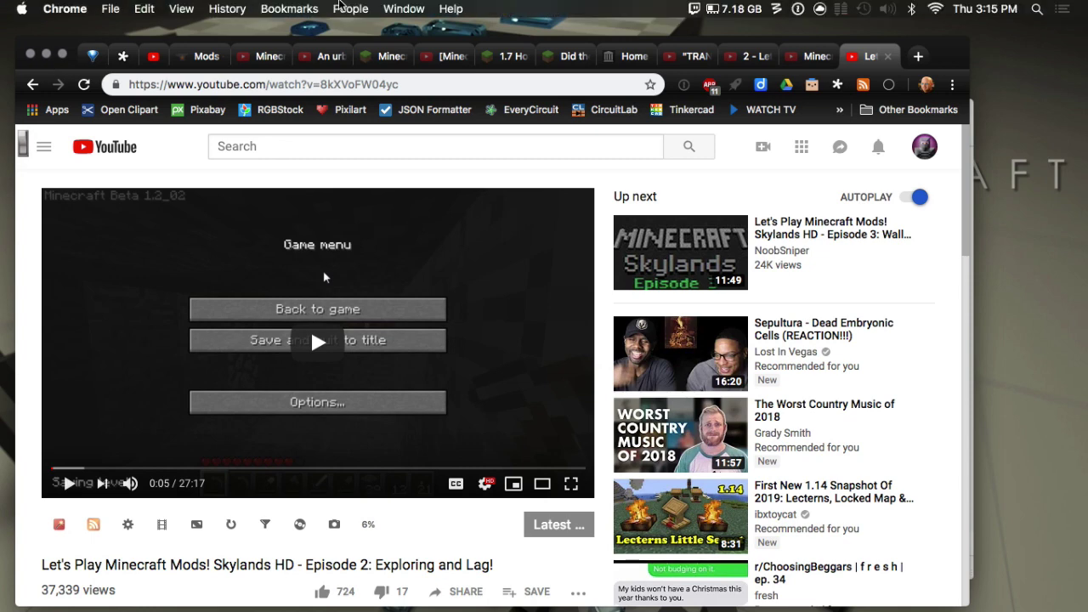
pyautogui.click(399, 8)
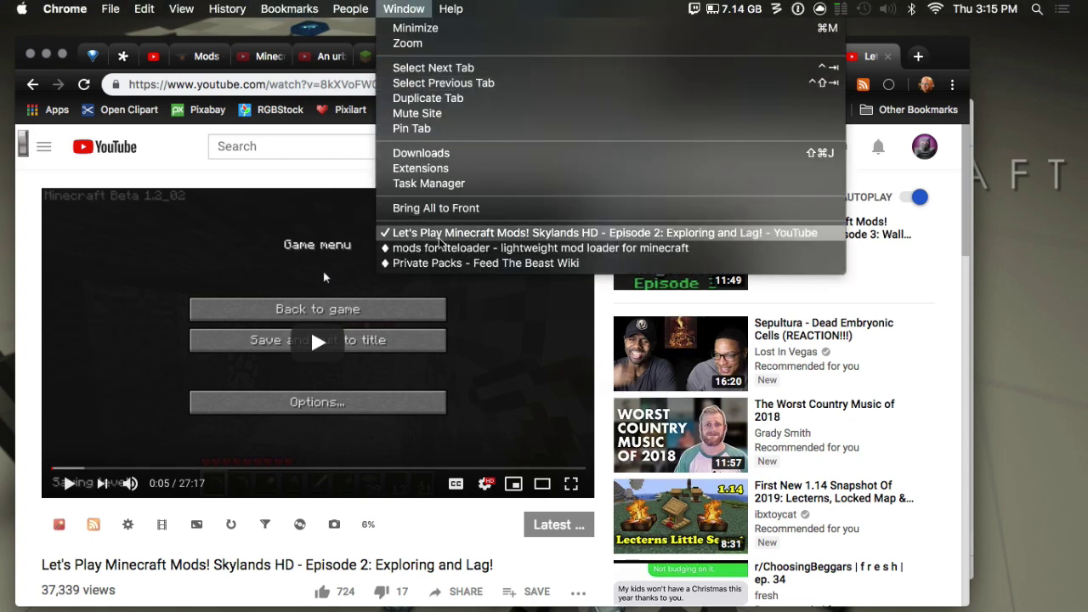
pyautogui.click(416, 248)
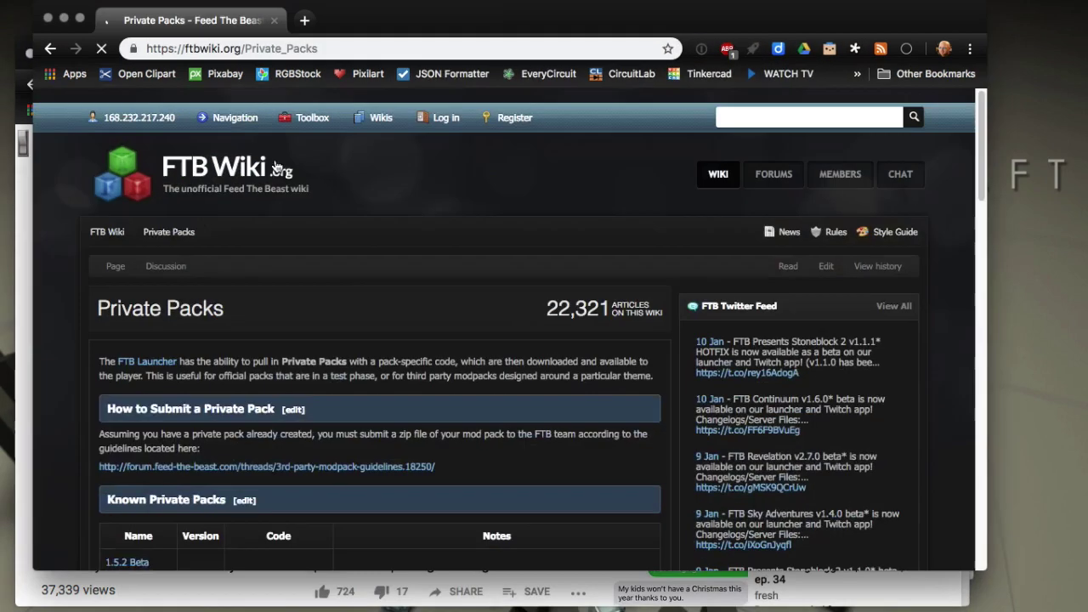
pyautogui.moveTo(136, 117)
pyautogui.click(150, 182)
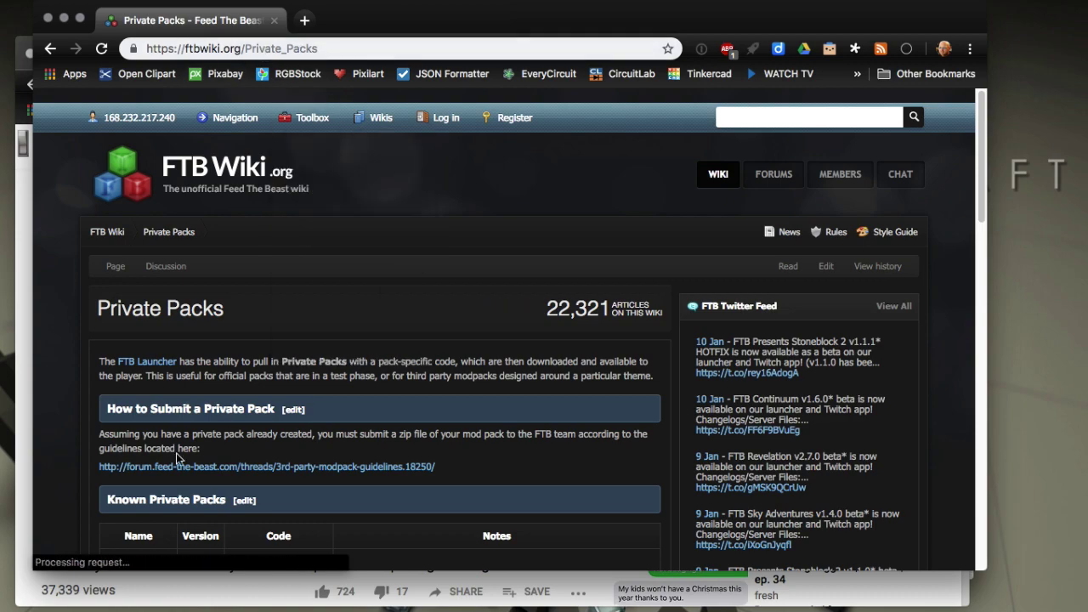
# Scroll the wiki's Known Private Packs table to find Etho's LP Pack and its code etho.
pyautogui.scroll(-2, 165, 461)
pyautogui.scroll(-10, 164, 461)
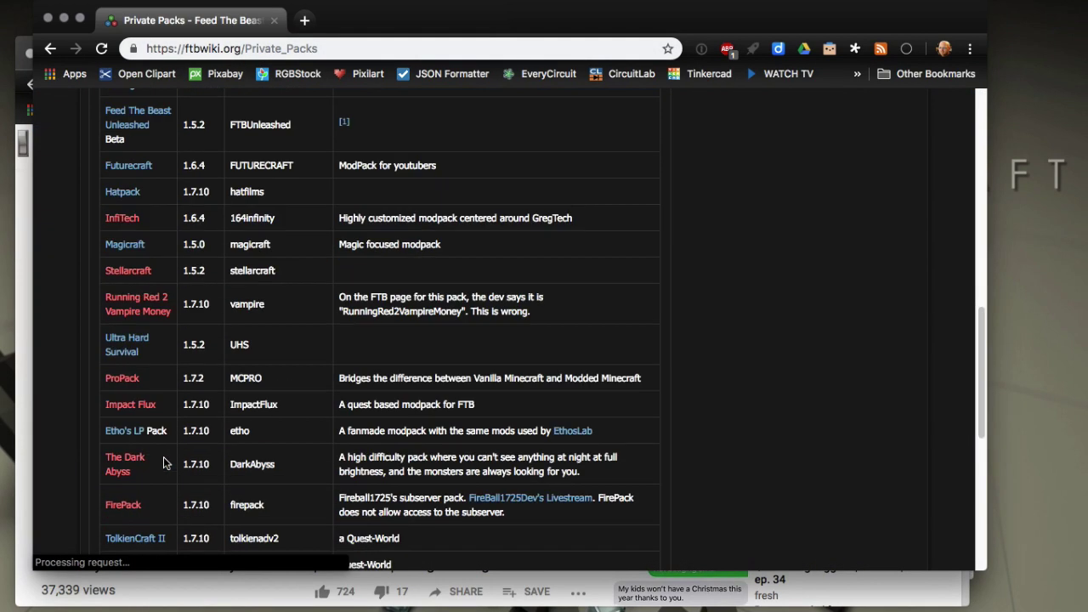
pyautogui.scroll(-5, 164, 462)
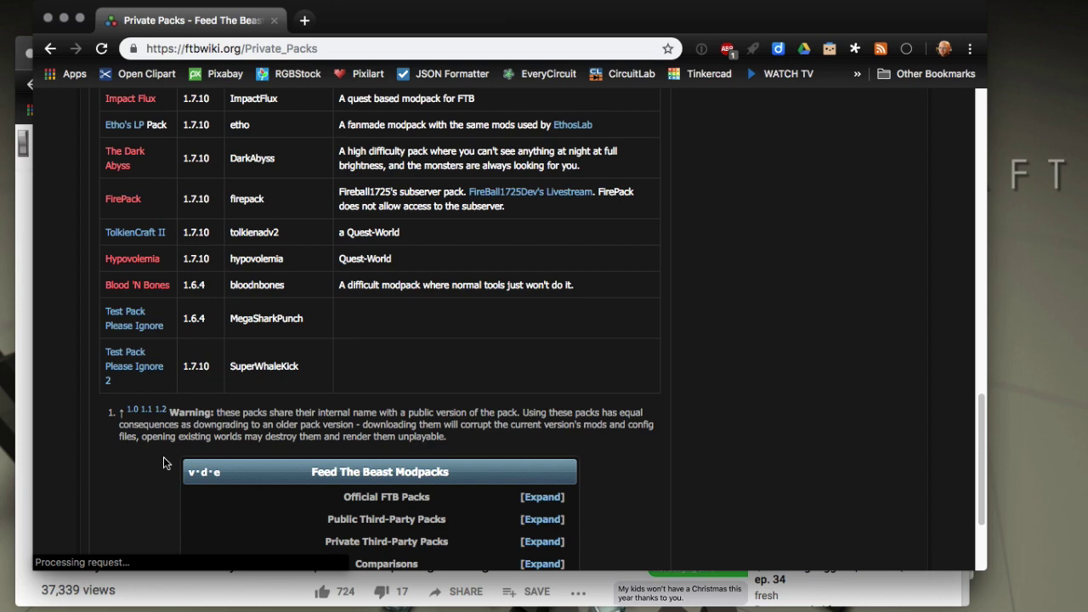
pyautogui.scroll(3, 164, 461)
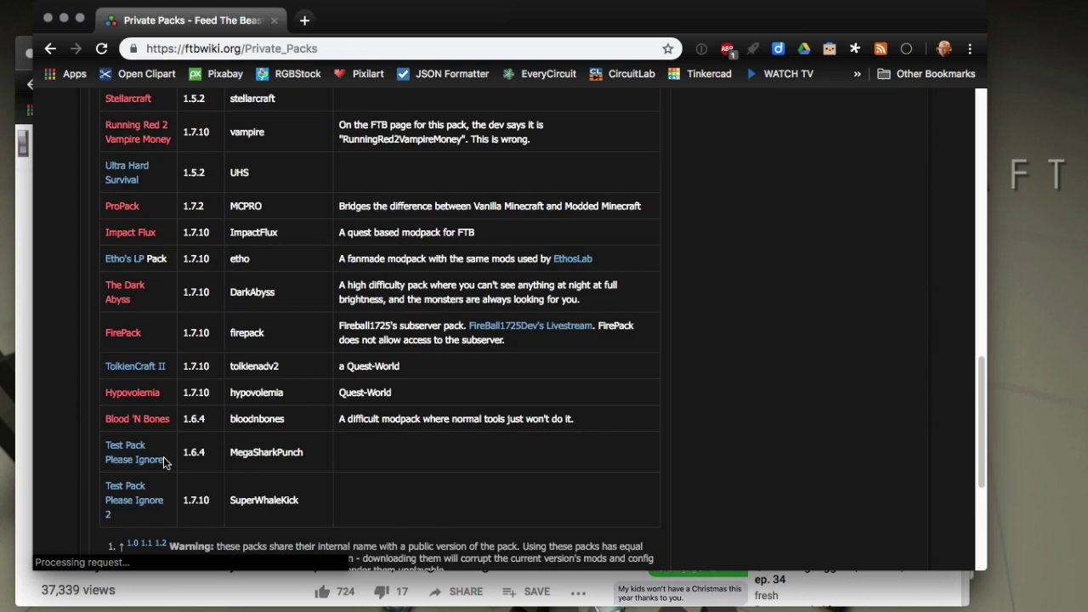
pyautogui.scroll(1, 164, 462)
pyautogui.scroll(1, 164, 461)
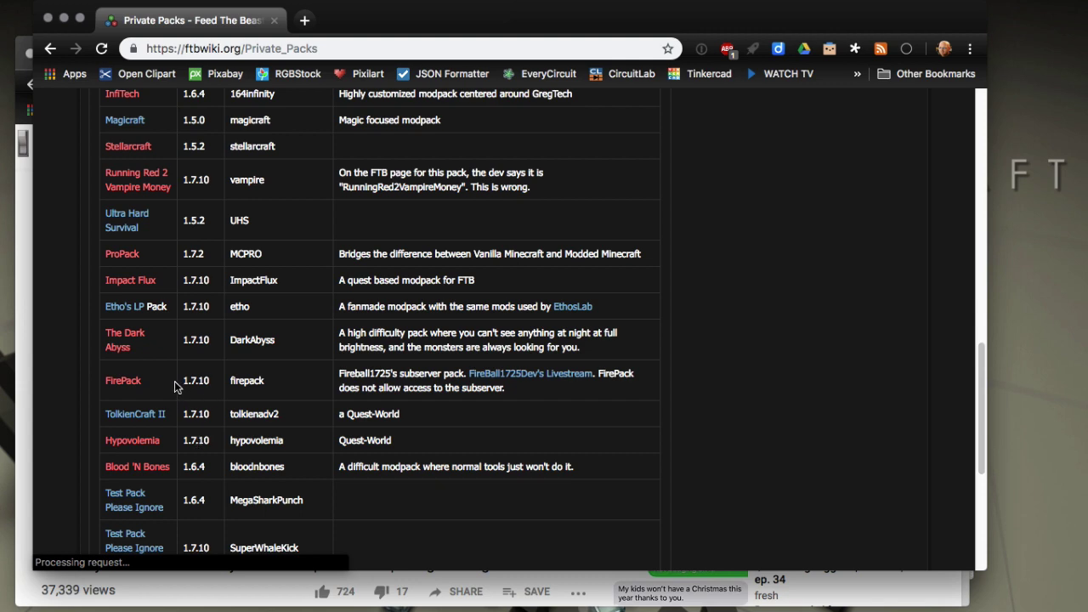
pyautogui.scroll(3, 174, 386)
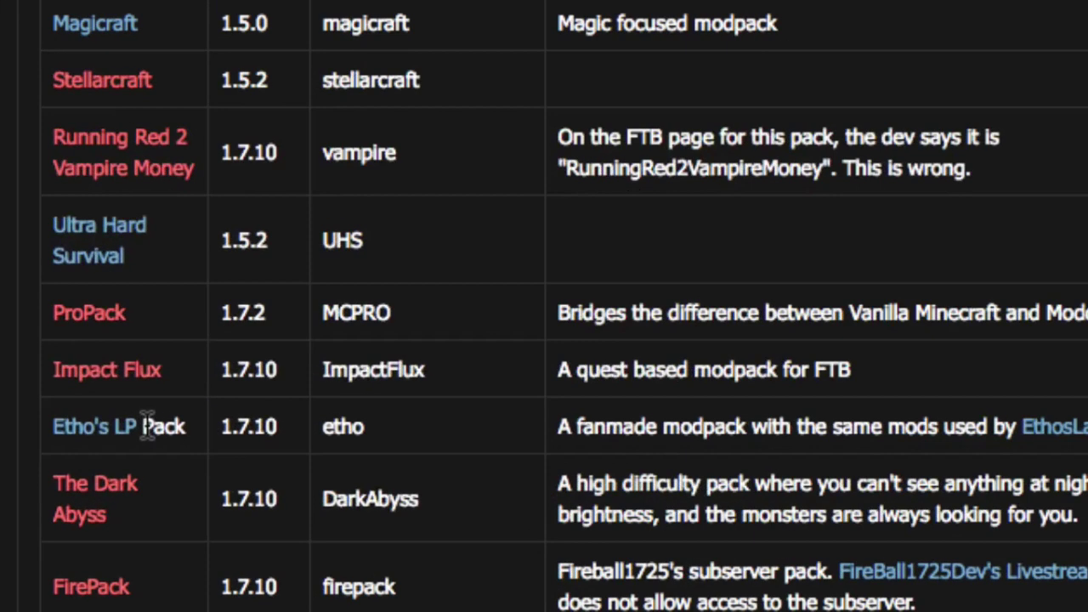
pyautogui.click(146, 425)
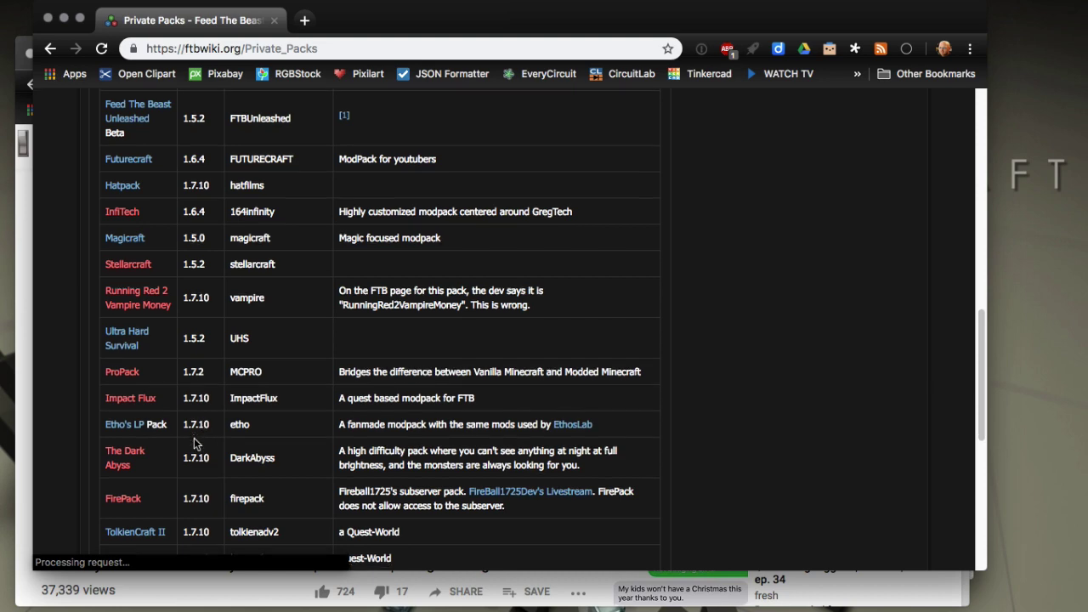
pyautogui.scroll(-3, 202, 433)
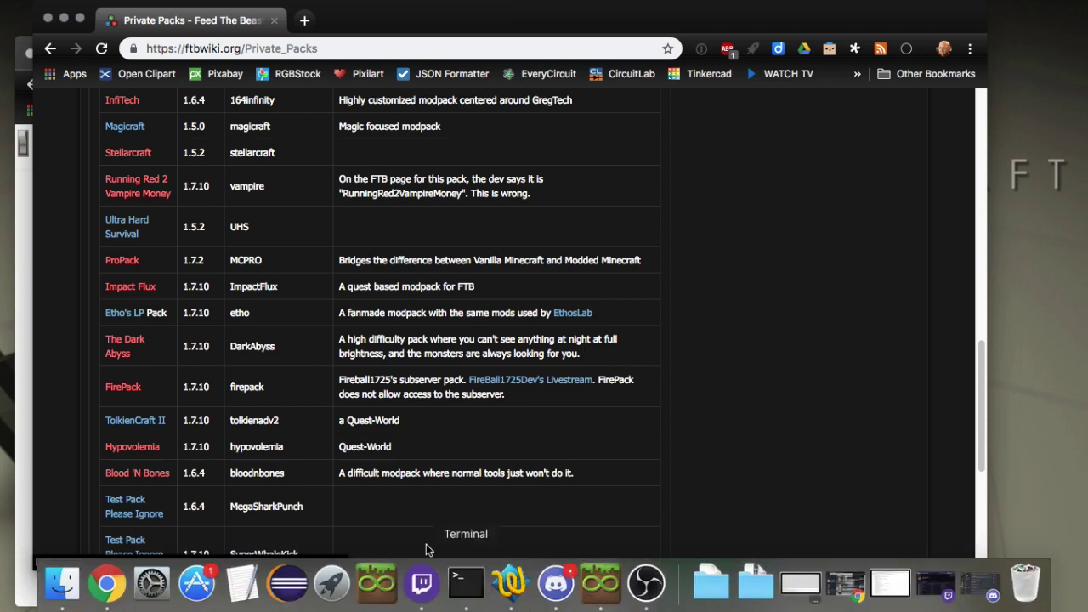
pyautogui.scroll(10, 240, 254)
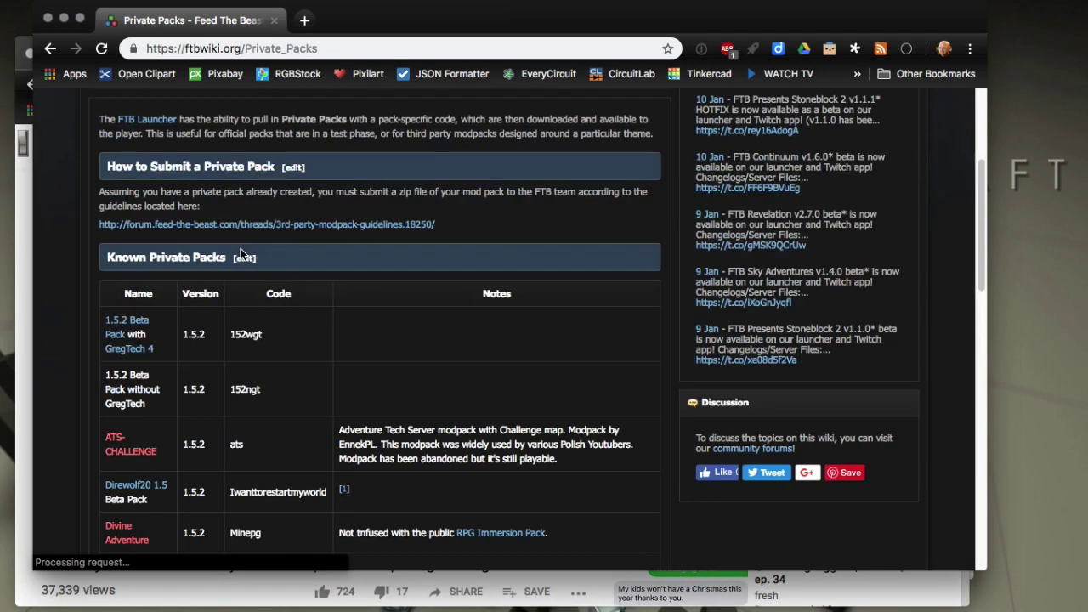
pyautogui.scroll(-10, 254, 431)
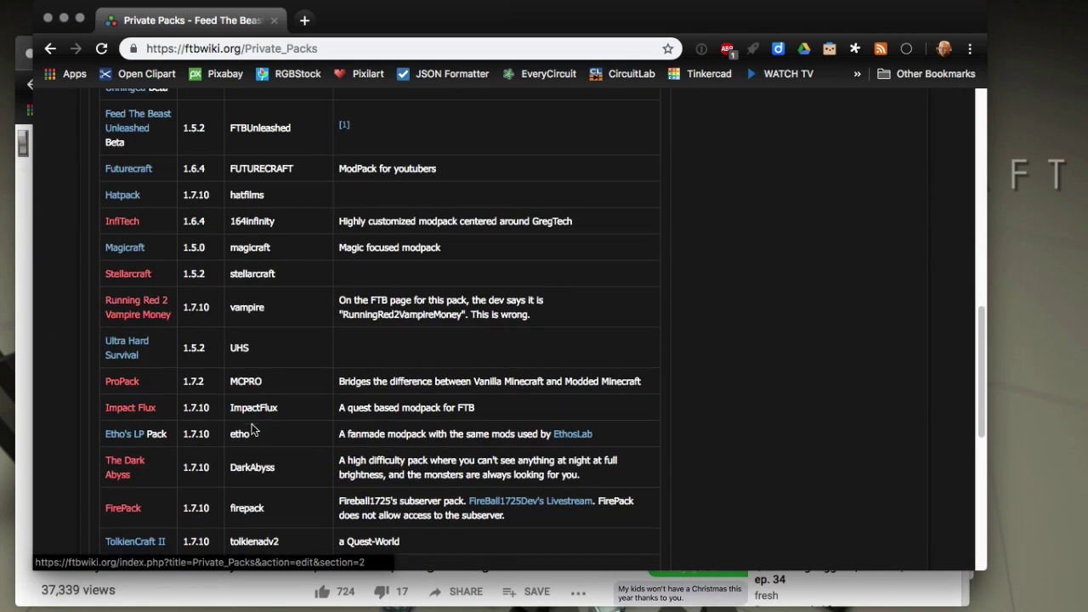
pyautogui.moveTo(580, 605)
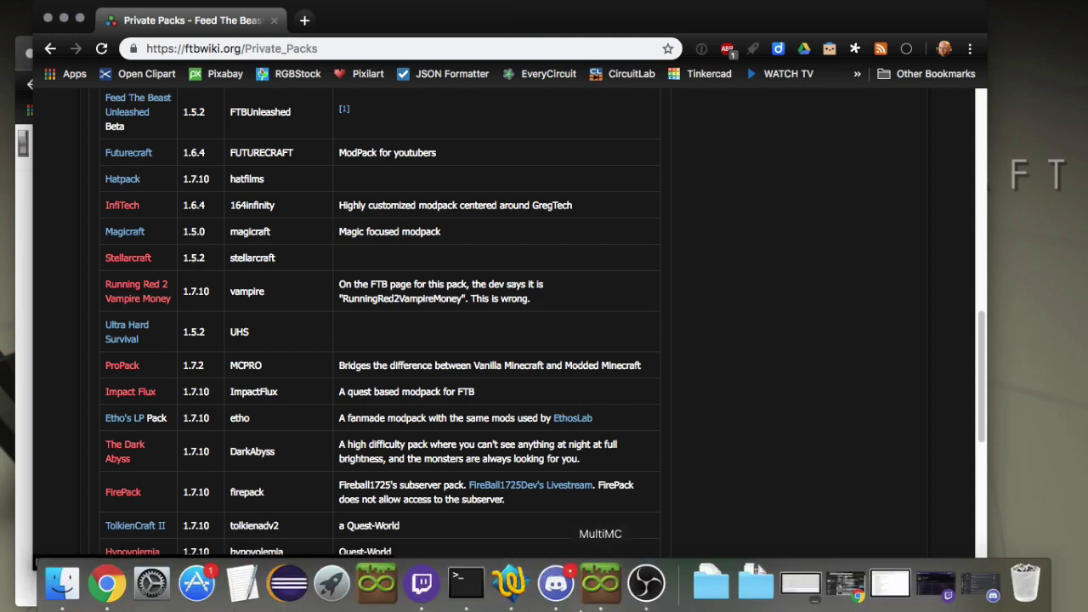
pyautogui.click(616, 598)
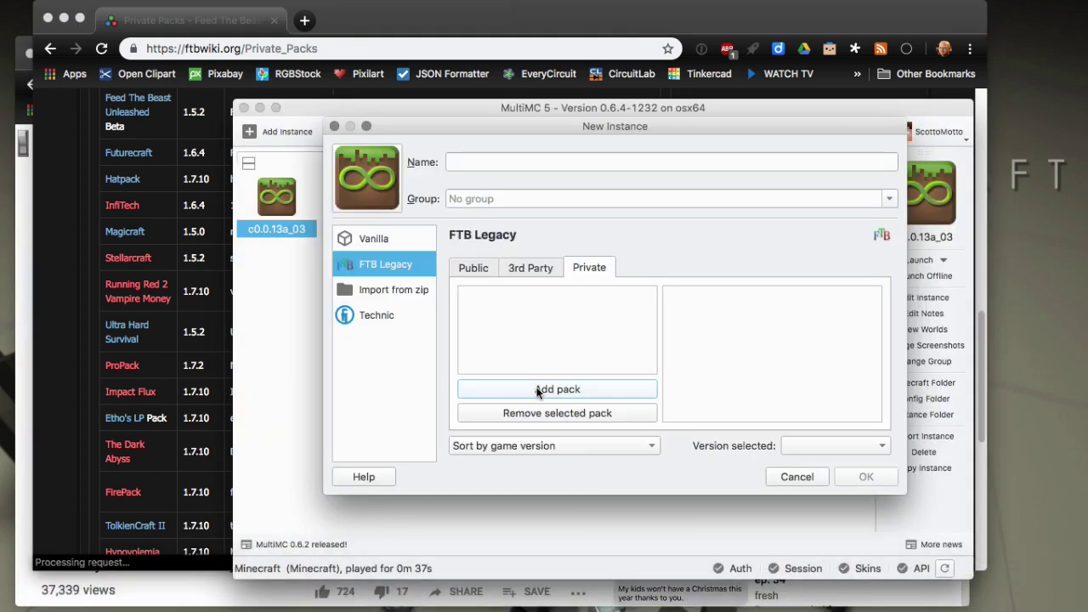
pyautogui.click(536, 389)
pyautogui.write('etho')
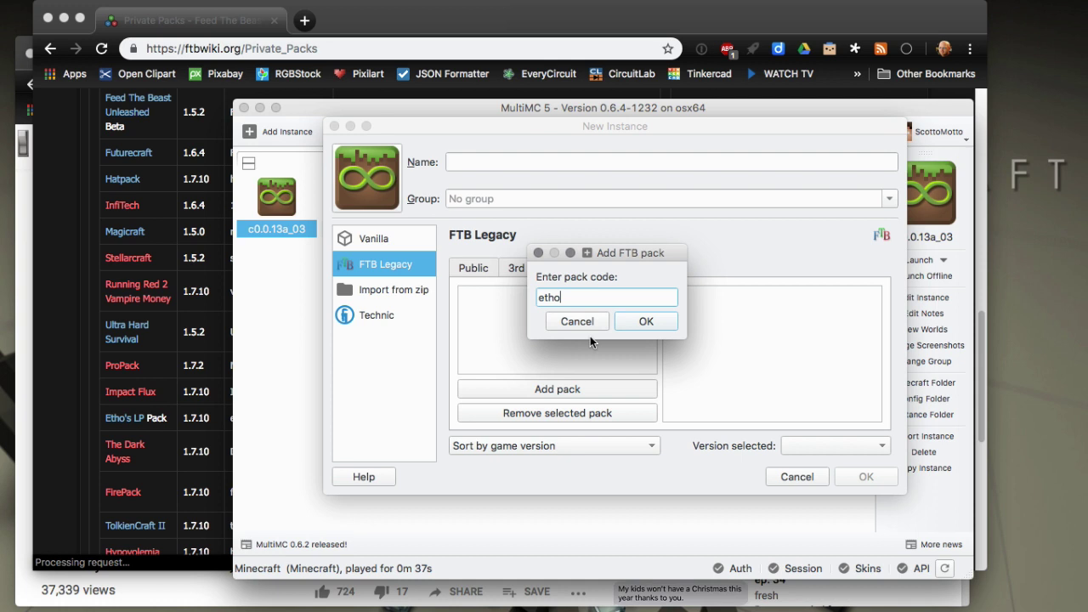
pyautogui.click(646, 322)
# Select Etho's LP Pack (Minecraft 1.7.10, version 1.3) and scroll through its description.
pyautogui.click(530, 317)
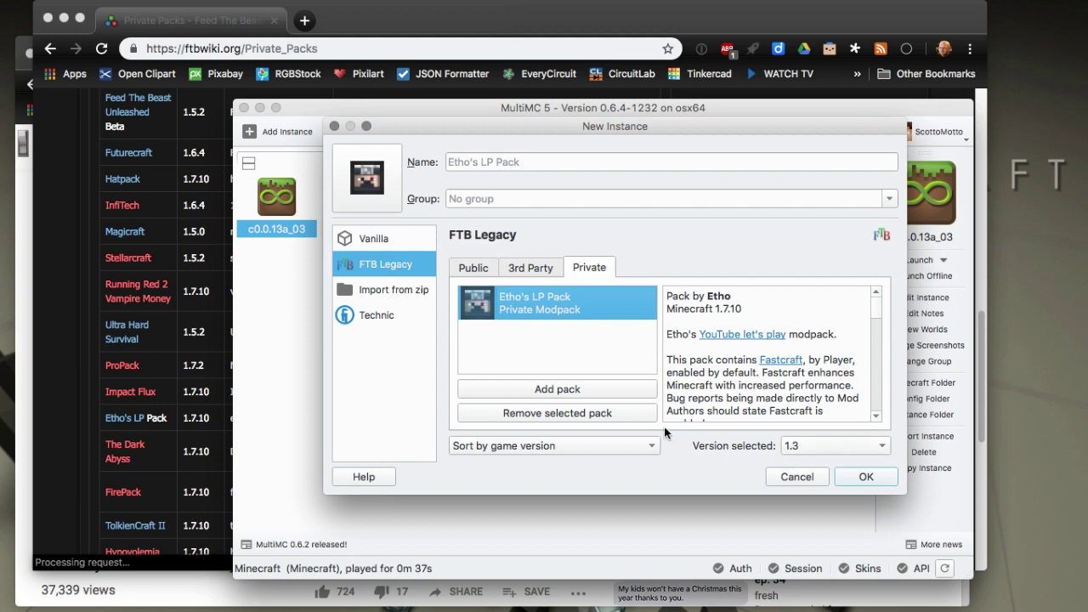
pyautogui.scroll(-5, 753, 371)
pyautogui.scroll(5, 752, 372)
pyautogui.scroll(-8, 732, 408)
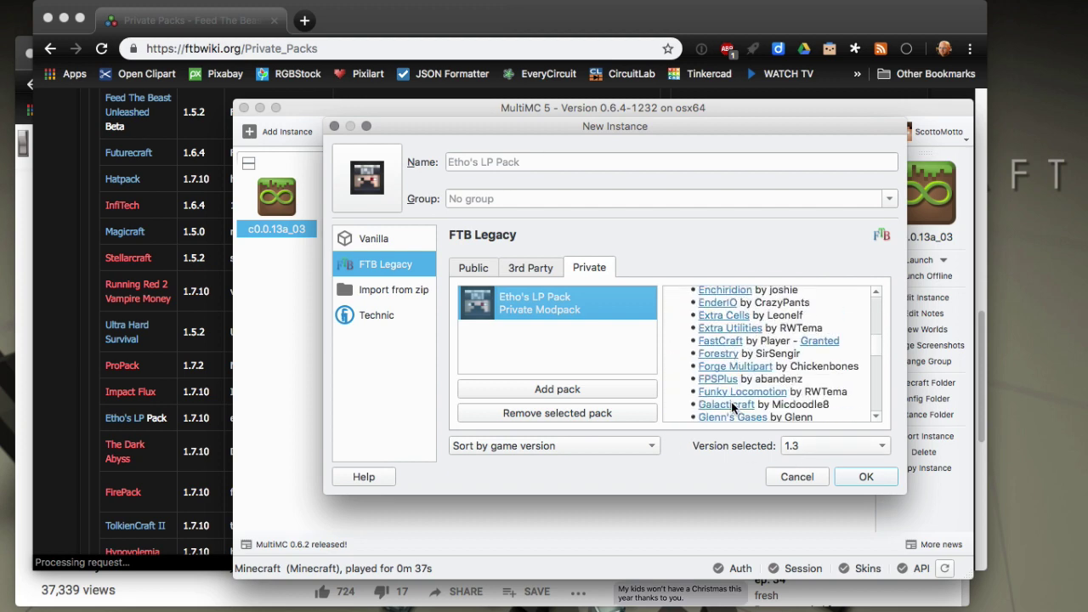
pyautogui.scroll(8, 732, 408)
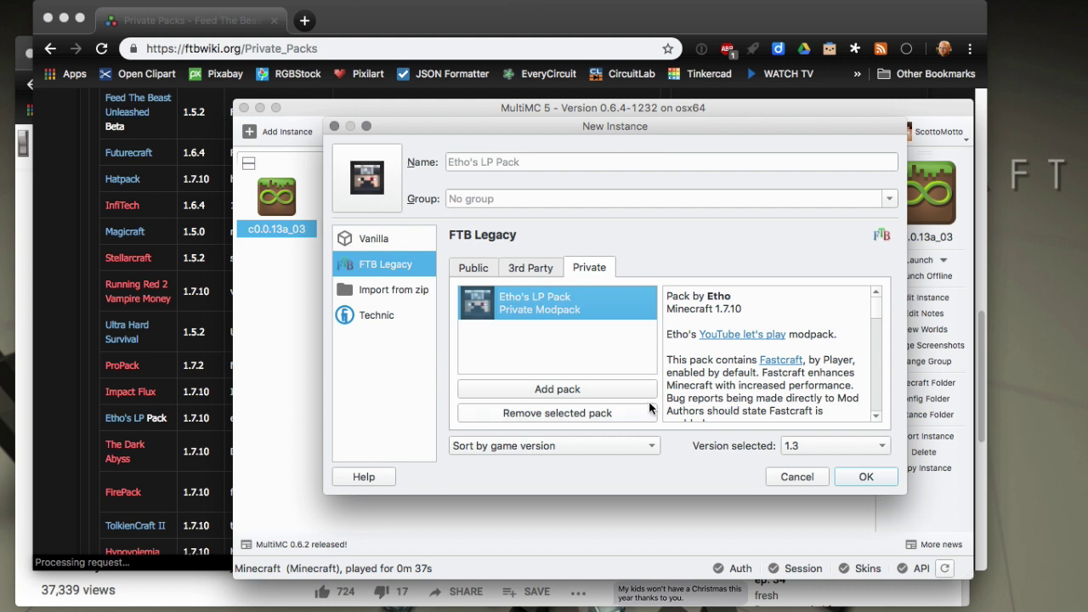
# Install Etho's LP Pack as an instance, then review its loader mods in Edit Instance.
pyautogui.click(853, 477)
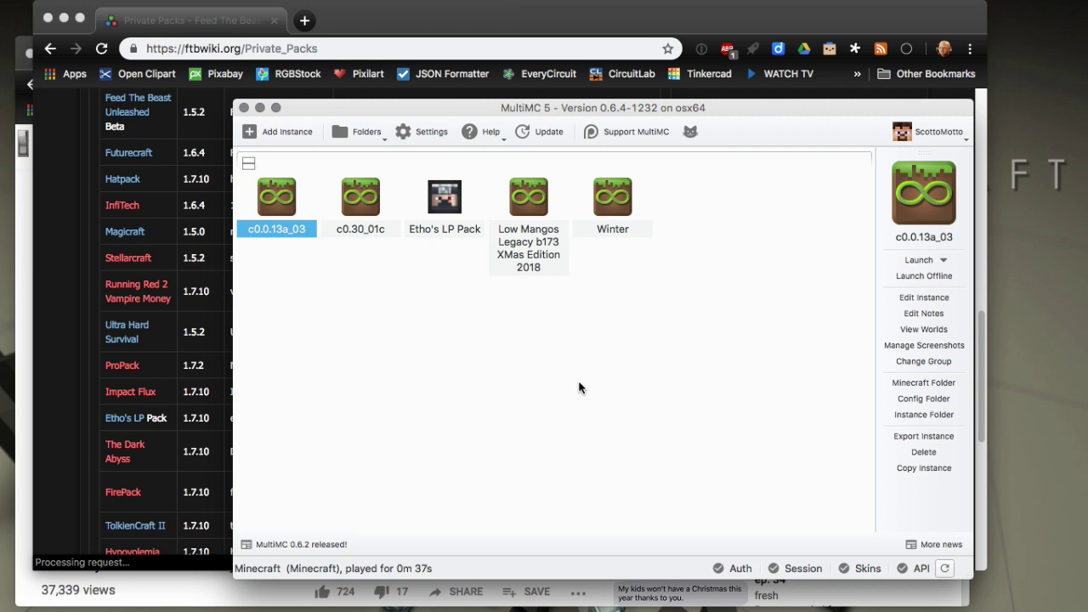
pyautogui.rightClick(447, 192)
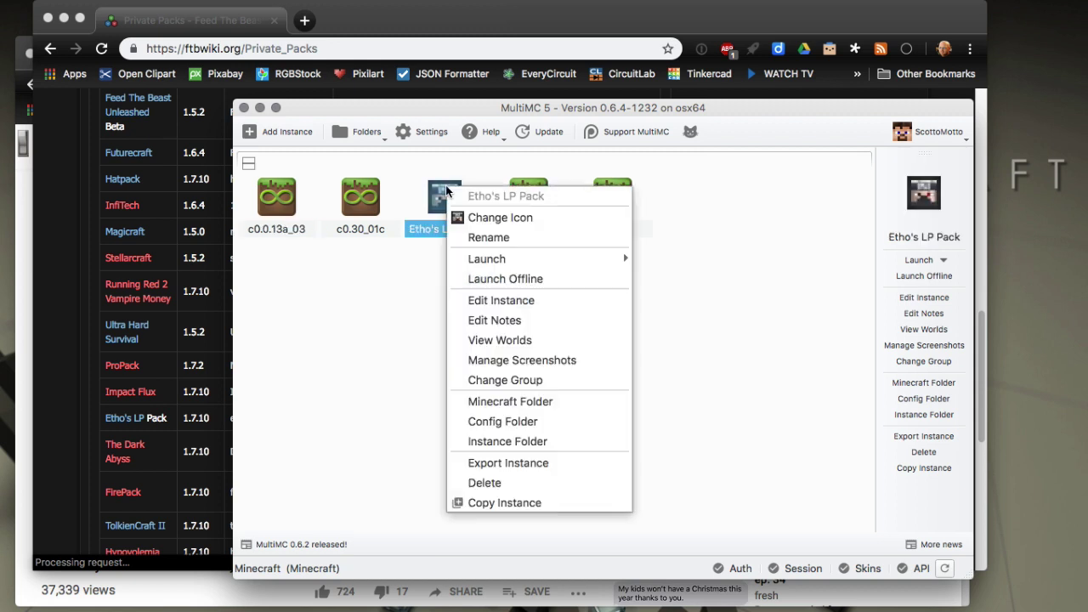
pyautogui.click(464, 300)
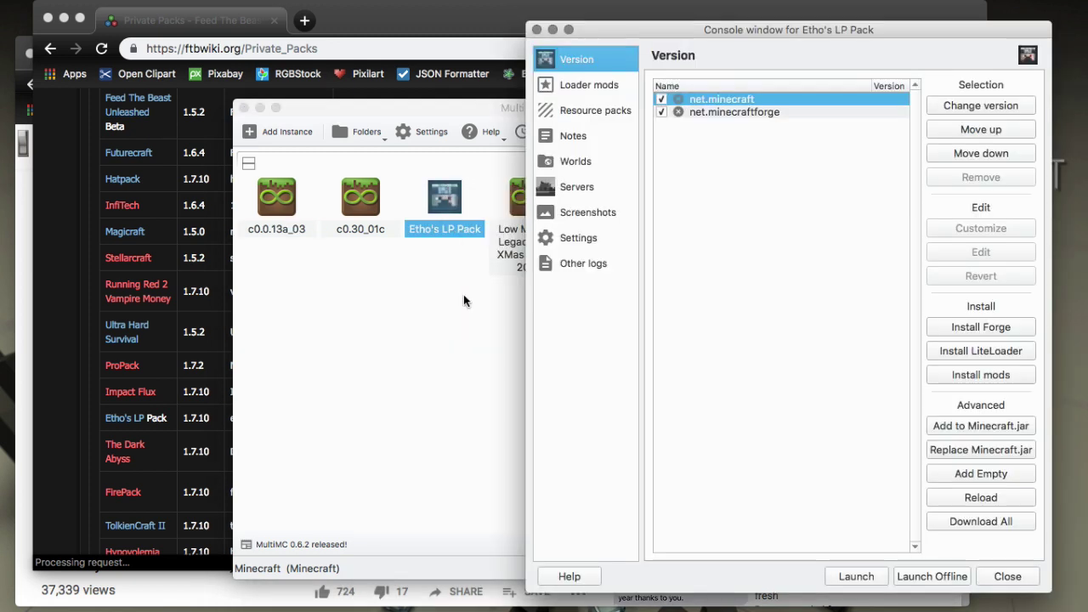
pyautogui.click(602, 88)
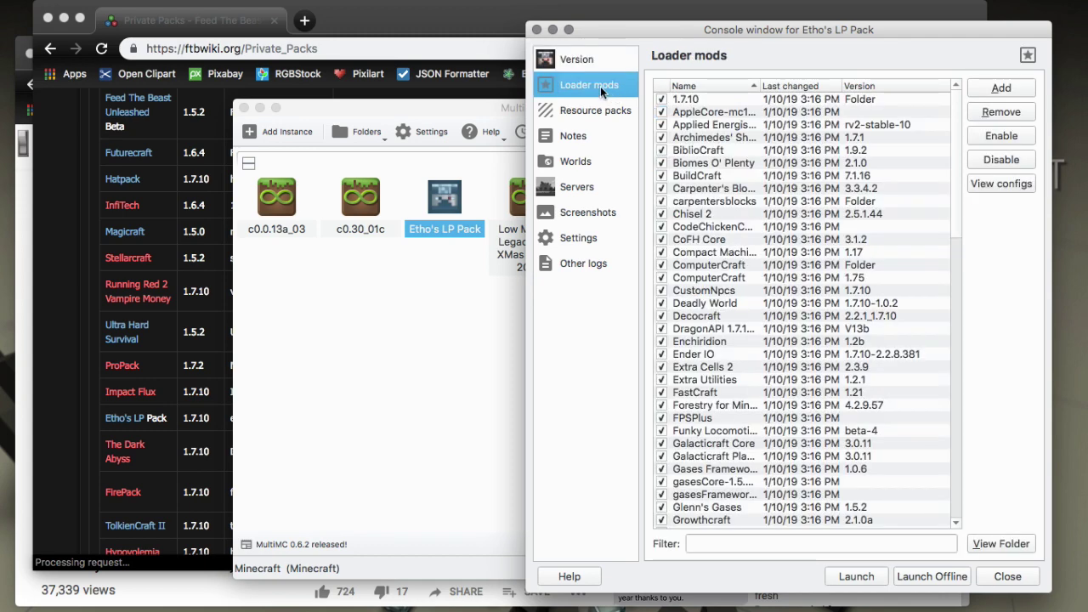
pyautogui.scroll(-15, 736, 214)
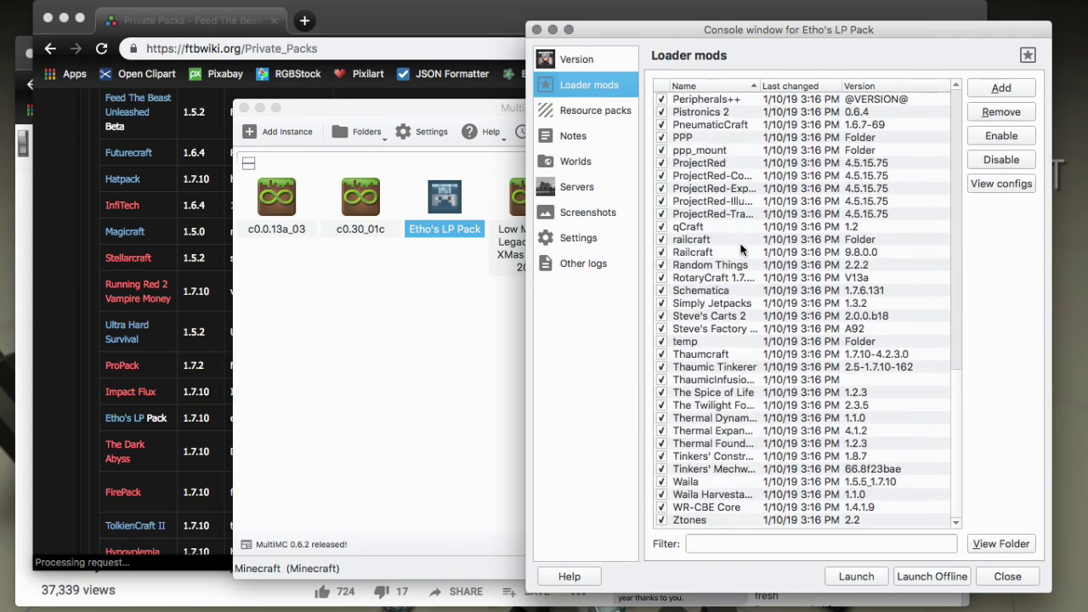
pyautogui.scroll(6, 741, 249)
pyautogui.scroll(5, 740, 249)
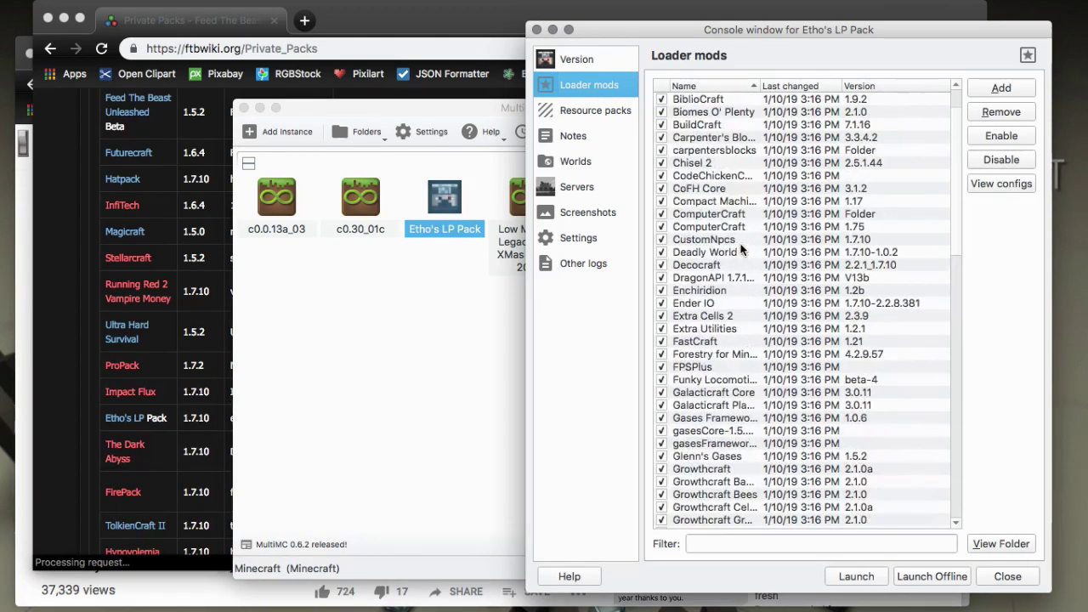
pyautogui.click(536, 30)
# Start another new instance on the FTB Legacy Private tab and return to the FTB Wiki page.
pyautogui.rightClick(539, 413)
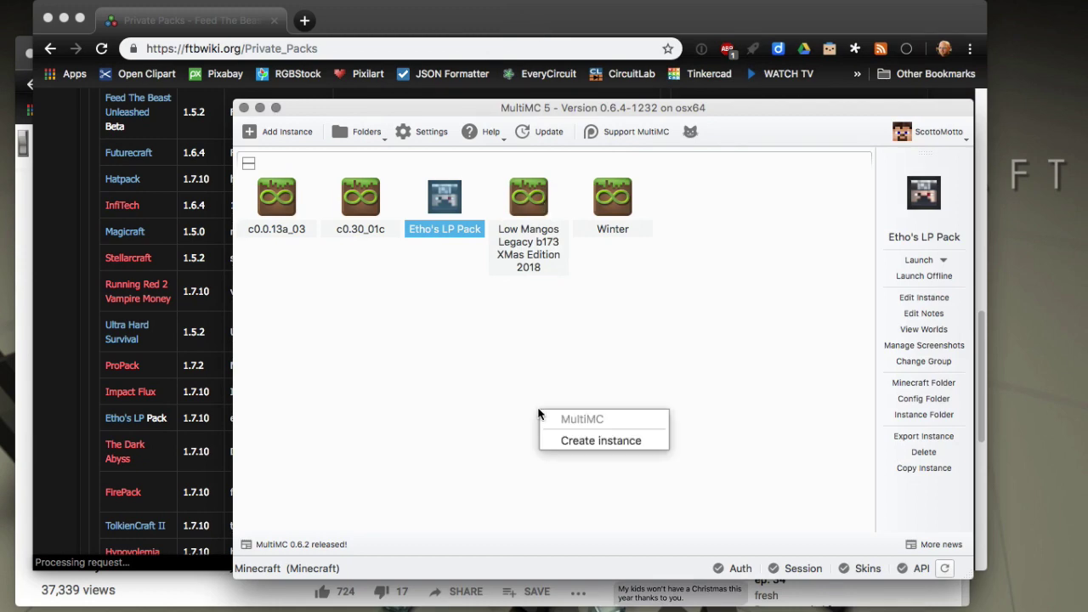
pyautogui.click(557, 442)
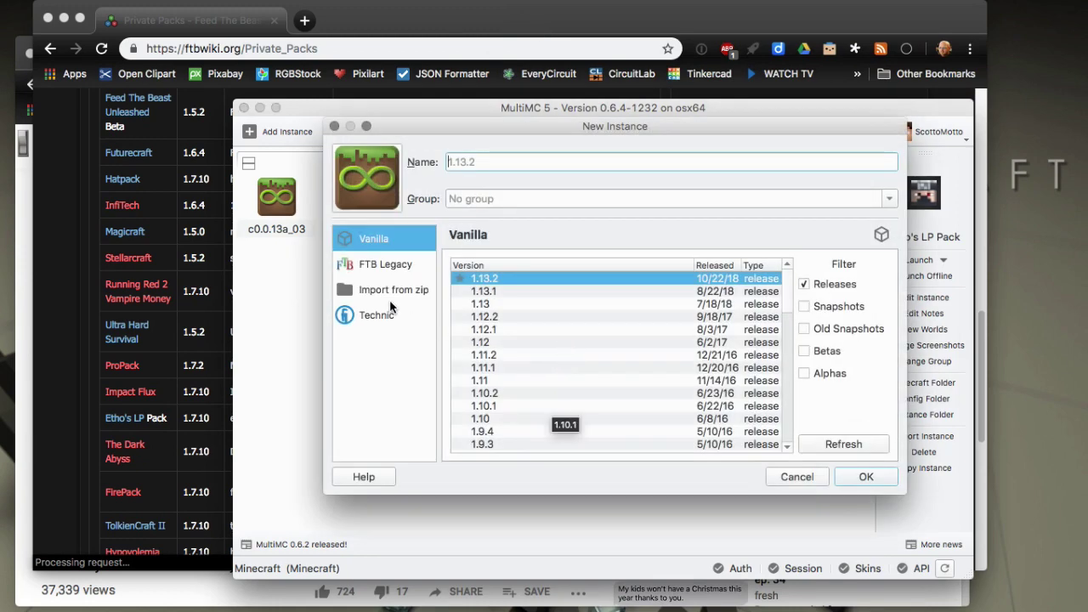
pyautogui.click(382, 267)
pyautogui.click(588, 271)
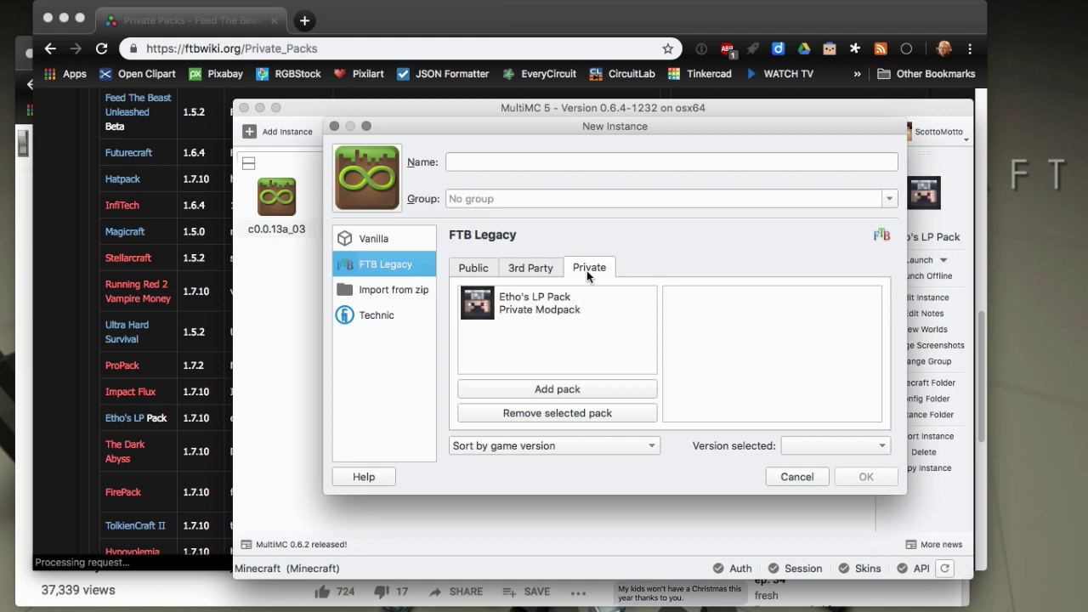
pyautogui.click(78, 467)
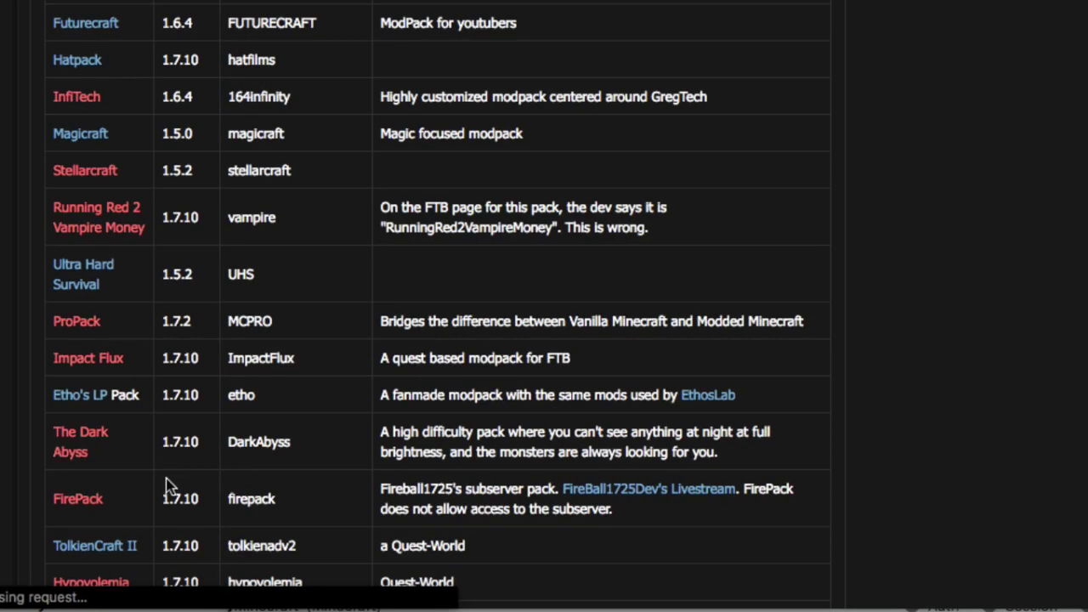
# Scroll the Known Private Packs table down to Blood 'N Bones, code bloodnbones.
pyautogui.scroll(-2, 187, 476)
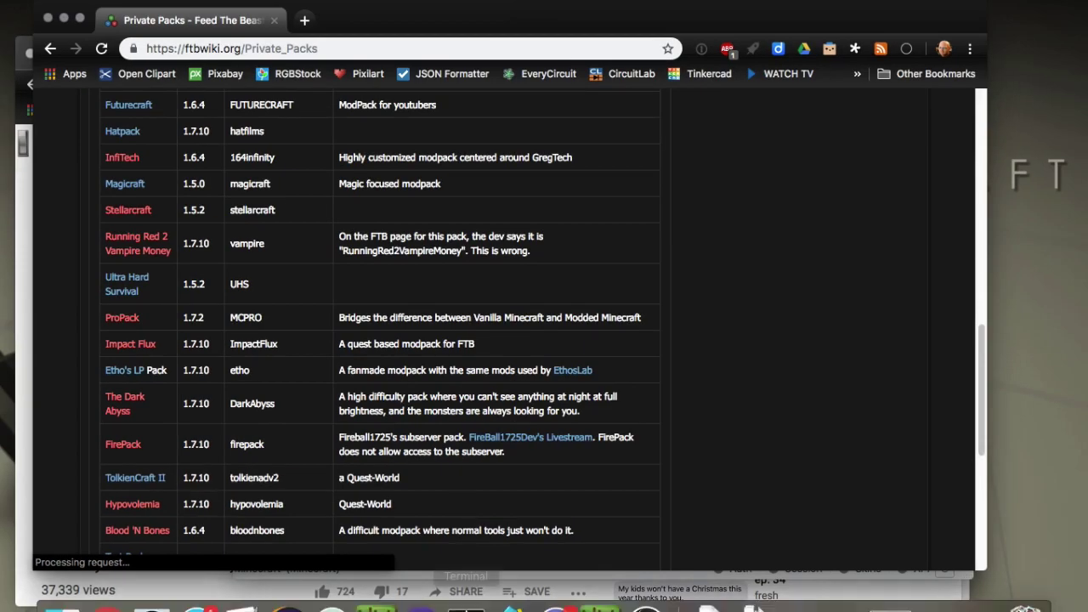
pyautogui.moveTo(556, 582)
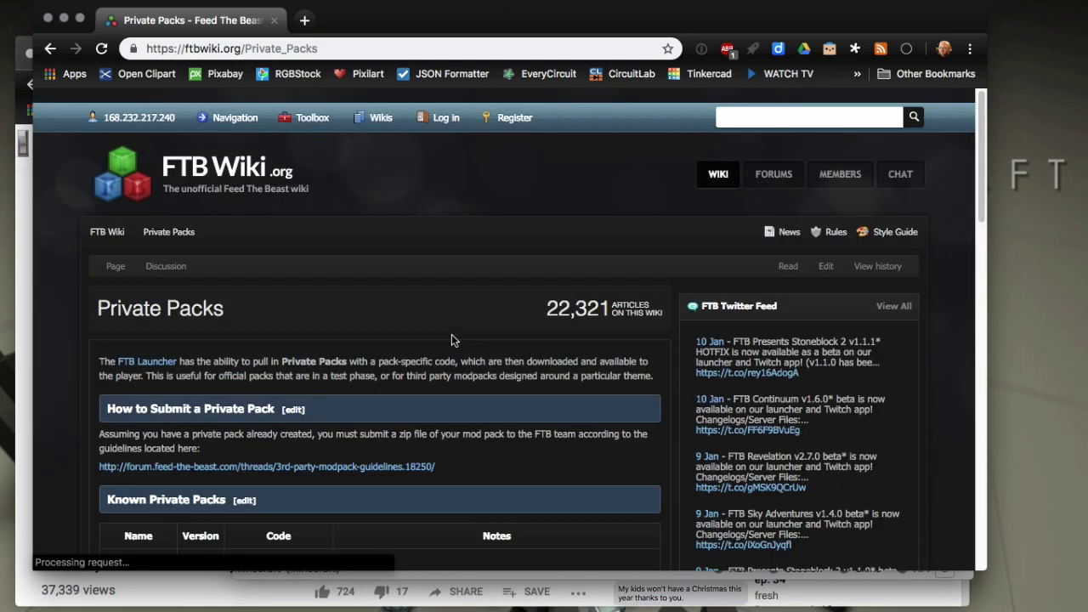
pyautogui.scroll(-3, 451, 339)
pyautogui.scroll(-3, 452, 339)
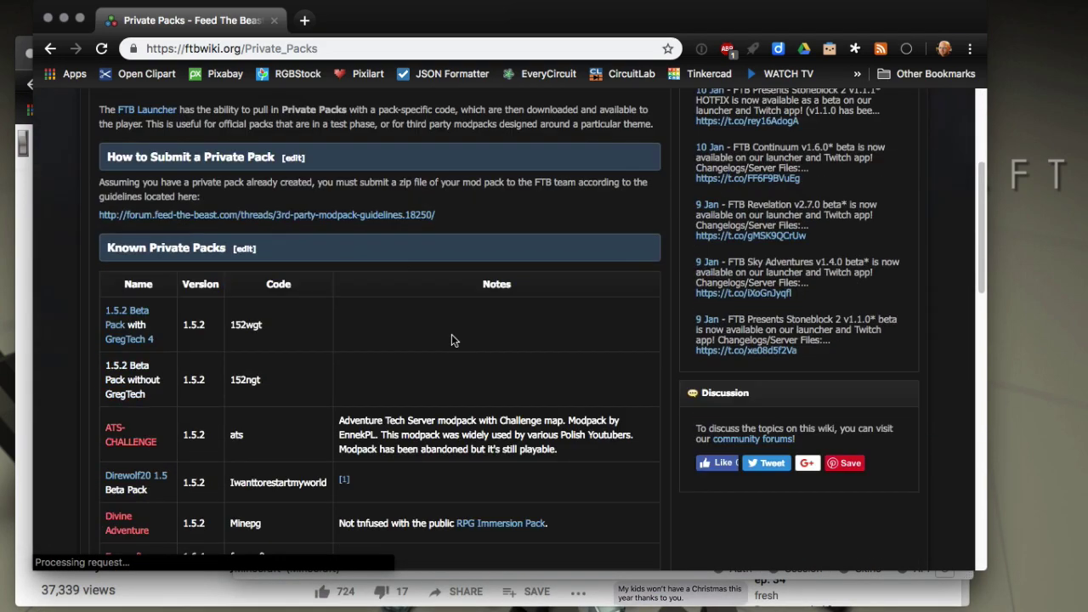
pyautogui.scroll(-15, 299, 352)
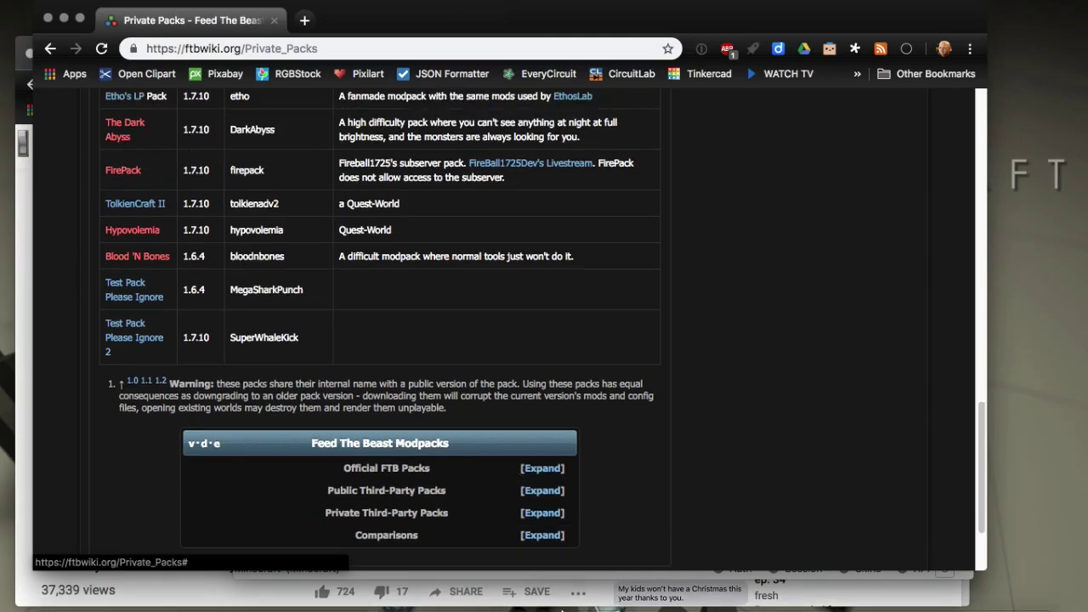
# Remove Etho's LP Pack from the saved private packs and cancel the New Instance dialog.
pyautogui.click(813, 585)
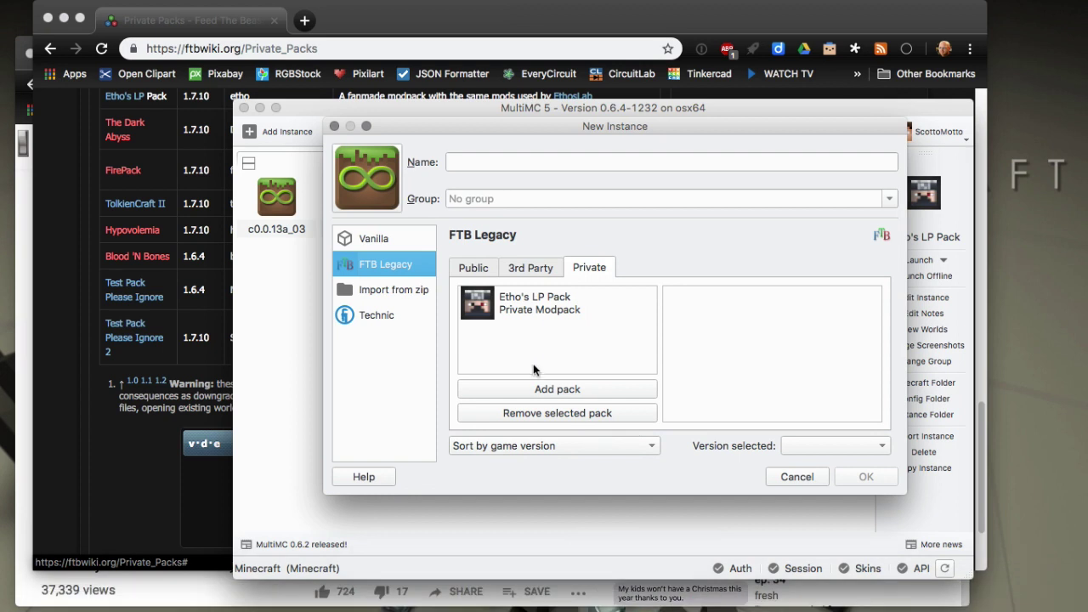
pyautogui.click(534, 308)
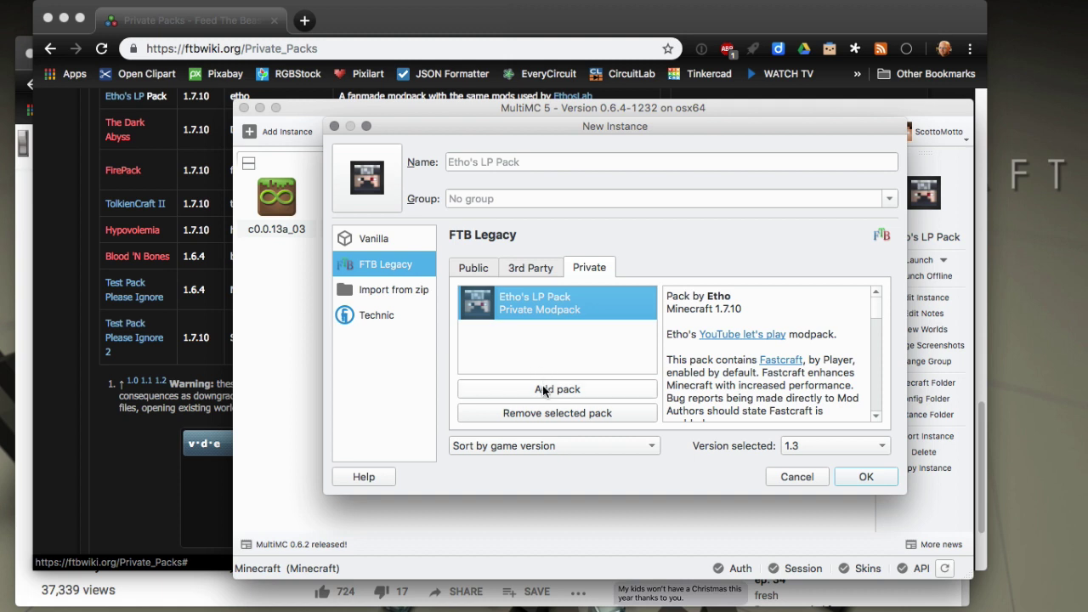
pyautogui.click(593, 415)
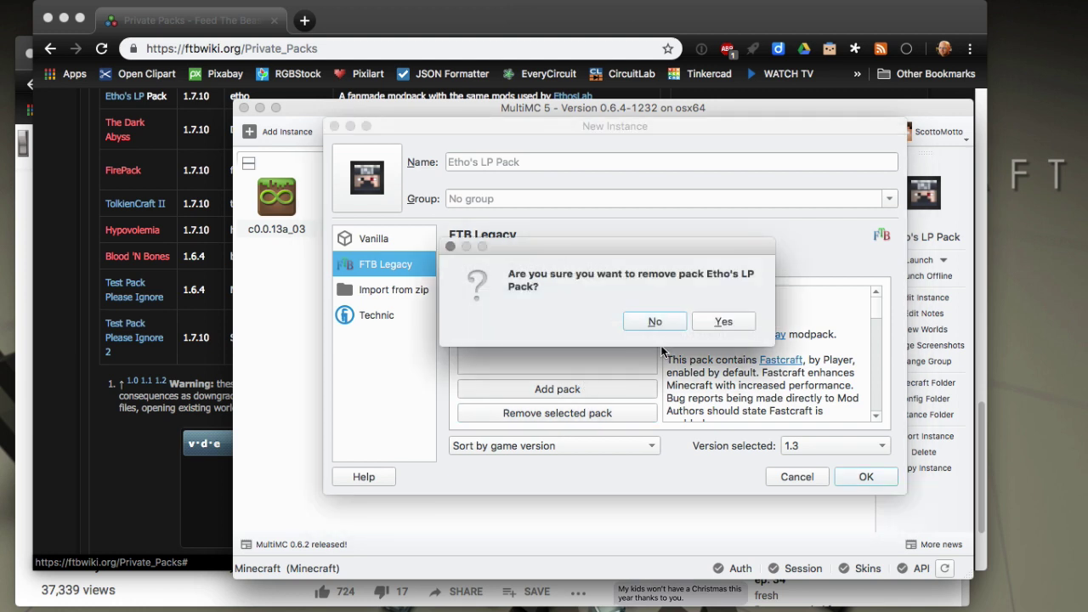
pyautogui.click(722, 323)
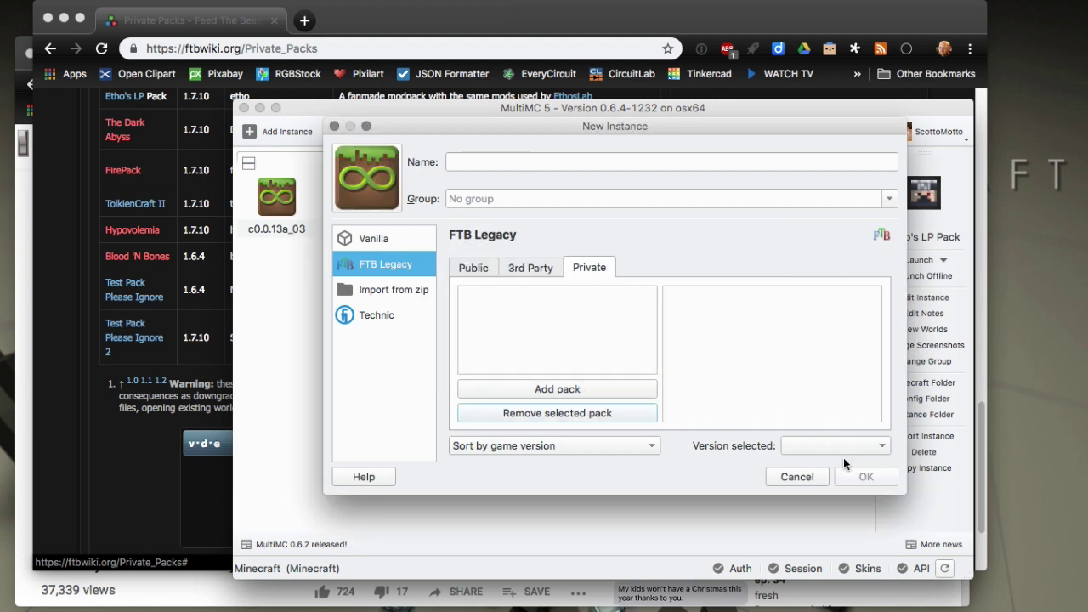
pyautogui.click(787, 476)
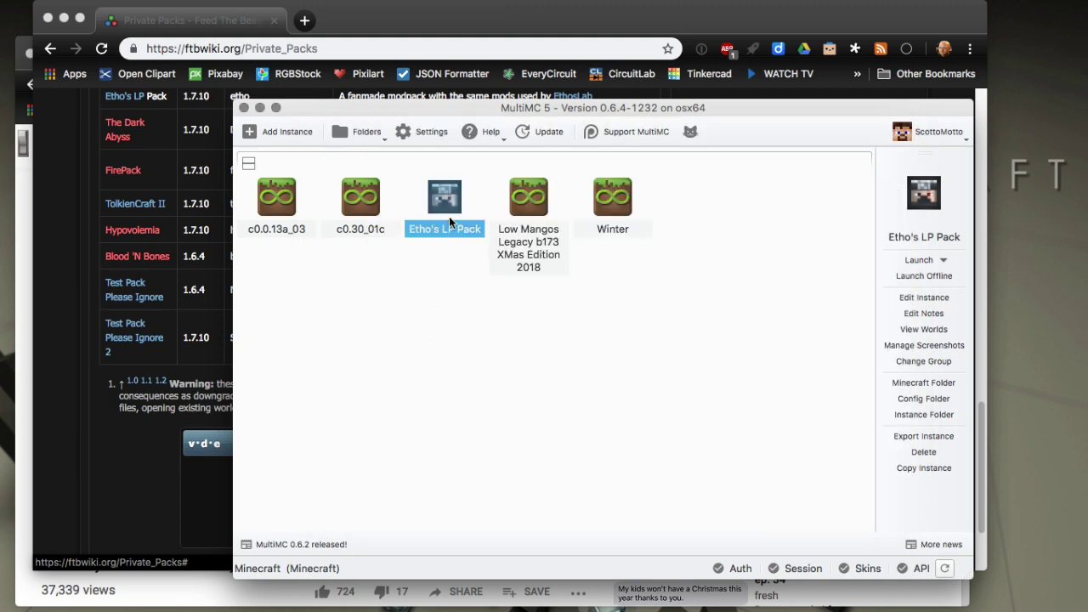
# In a new instance's FTB Legacy Private tab, add and select the pack code 'bloodnbones'.
pyautogui.click(495, 411)
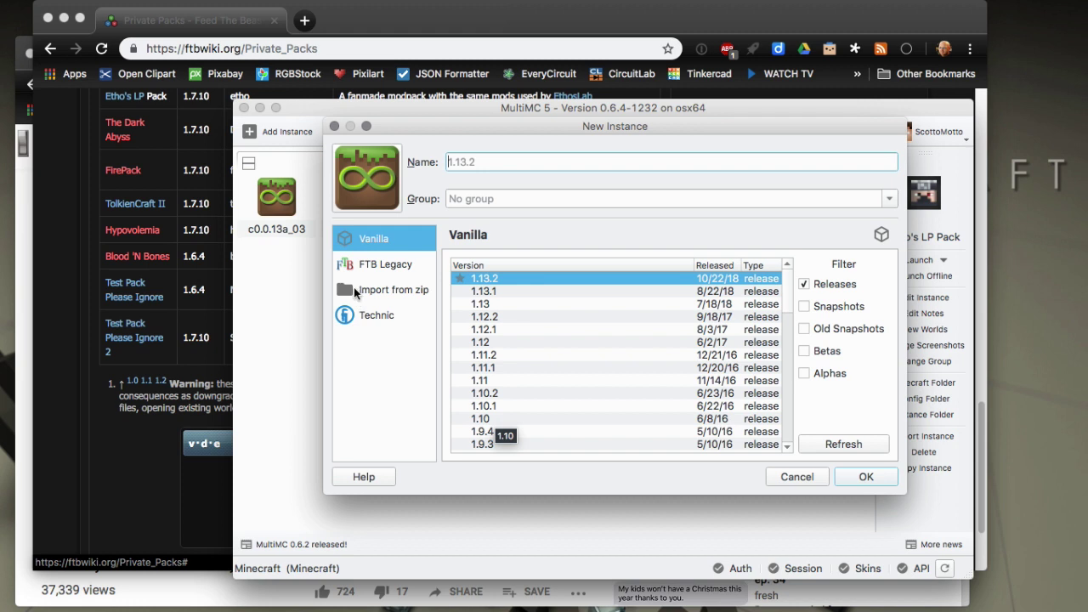
pyautogui.click(374, 264)
pyautogui.click(589, 268)
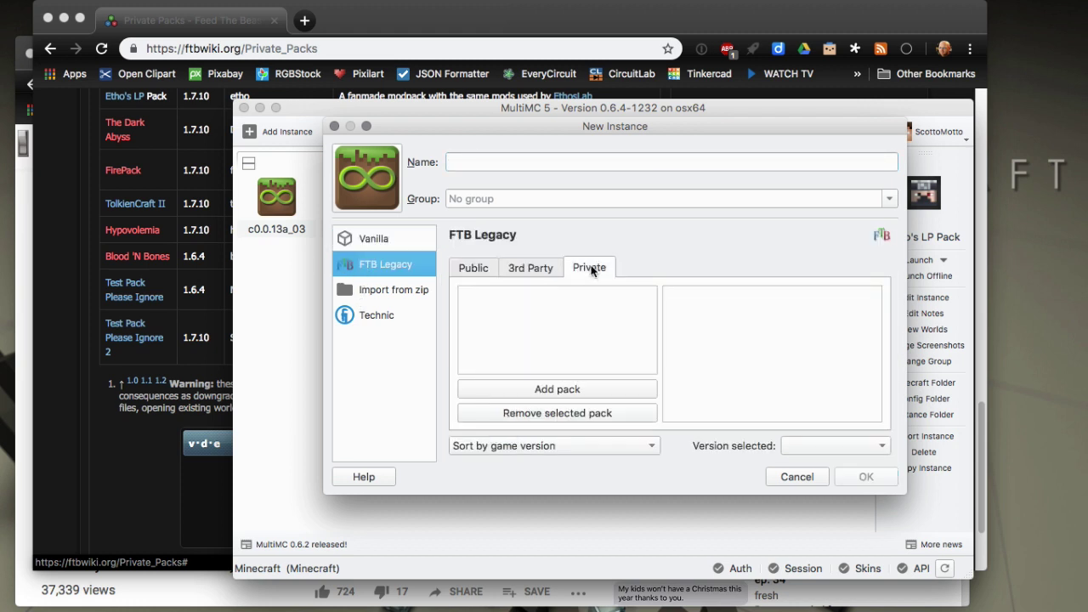
pyautogui.click(553, 384)
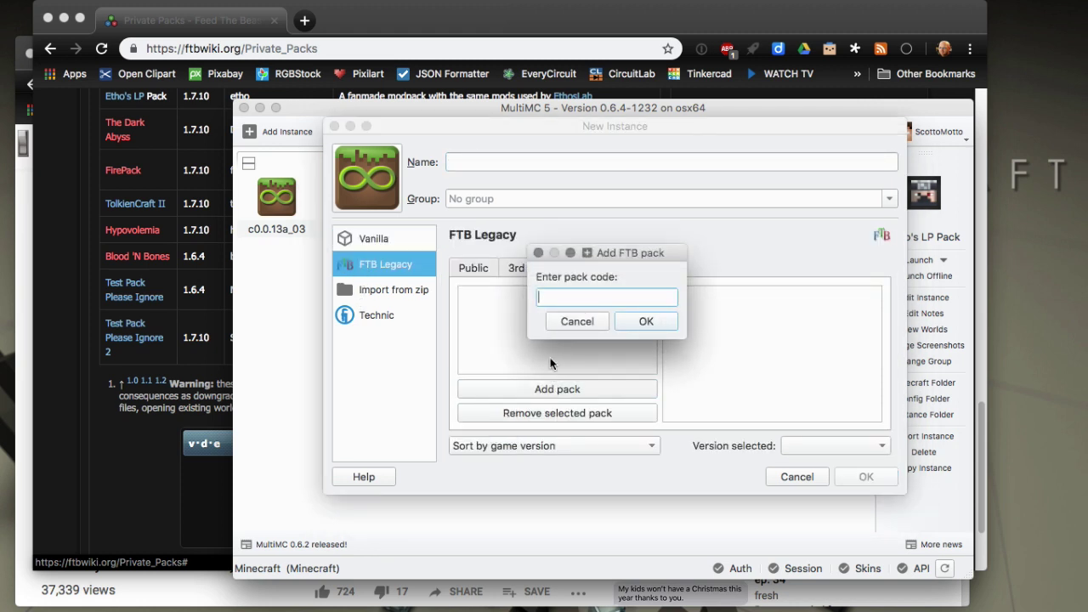
pyautogui.write('bloodnbones')
pyautogui.click(643, 322)
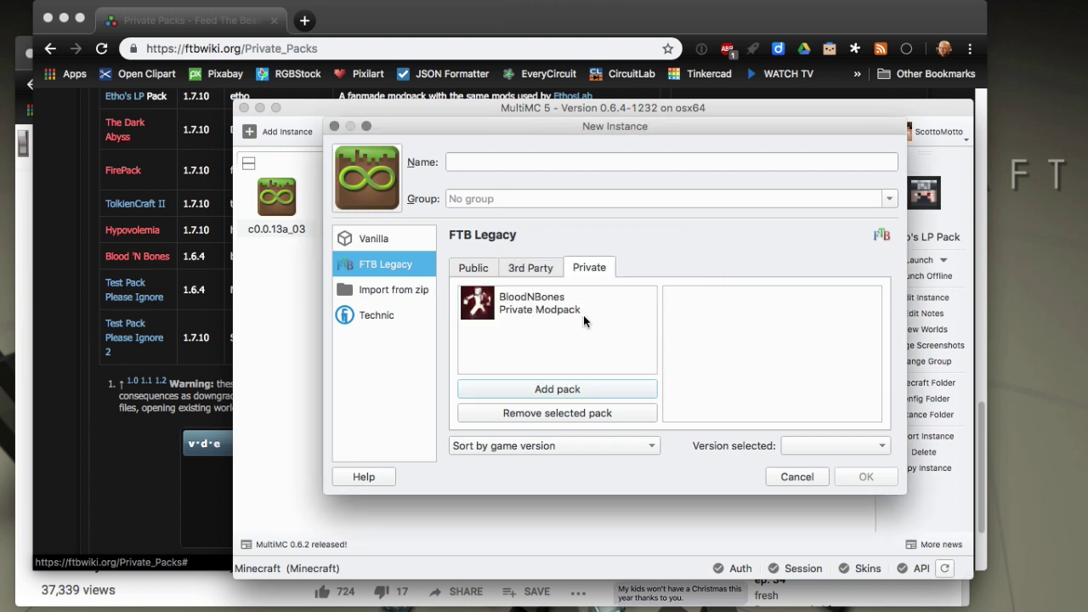
pyautogui.click(583, 314)
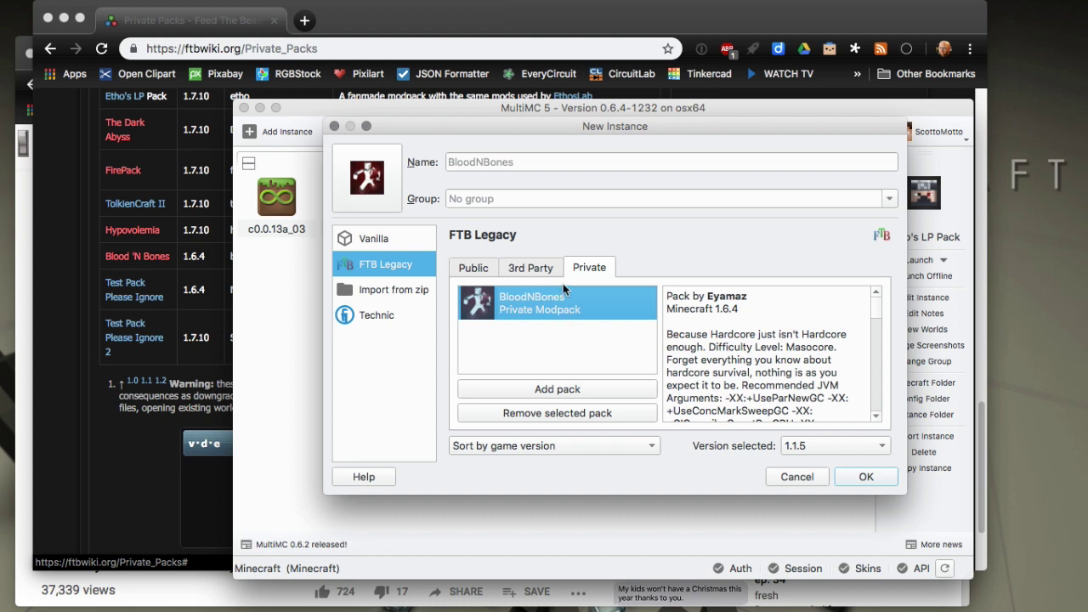
# Add the code 'eth', then create BloodNBones at version 1.1.5 and start its download.
pyautogui.click(553, 388)
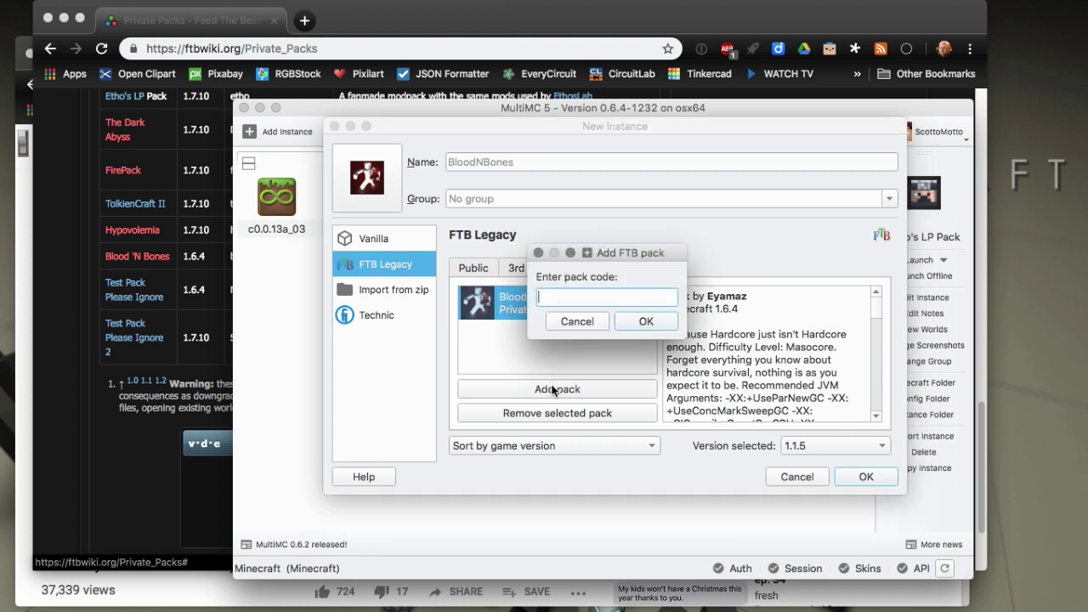
pyautogui.write('etho')
pyautogui.click(643, 322)
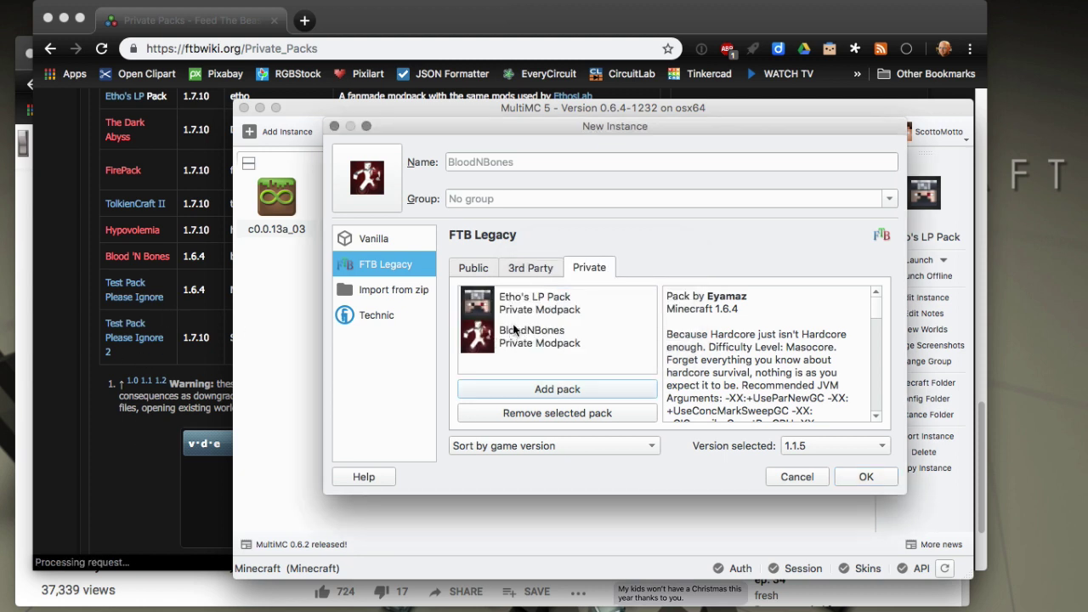
pyautogui.click(532, 349)
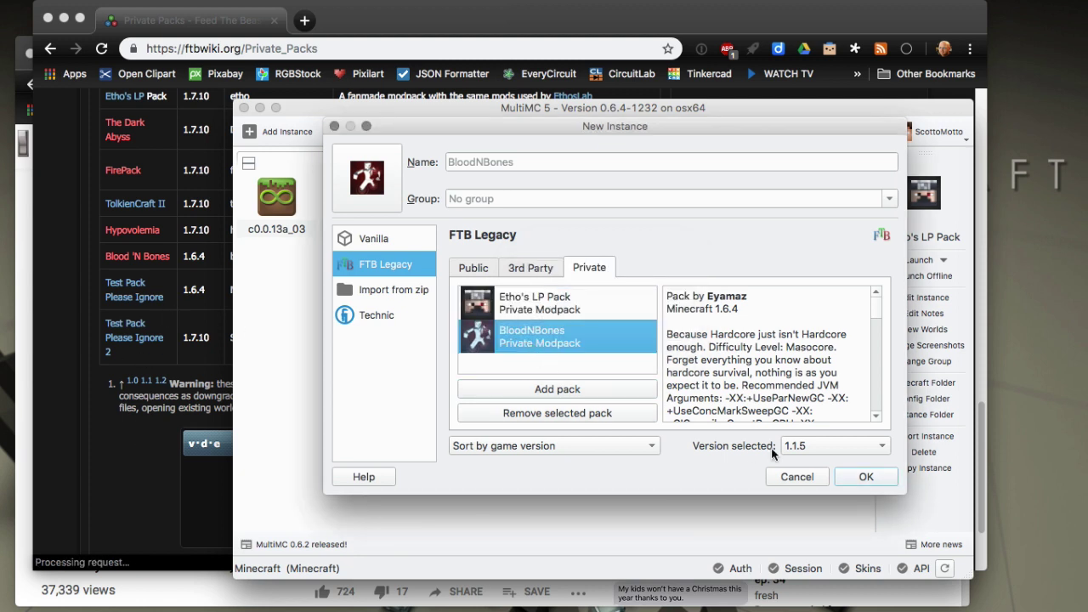
pyautogui.click(850, 477)
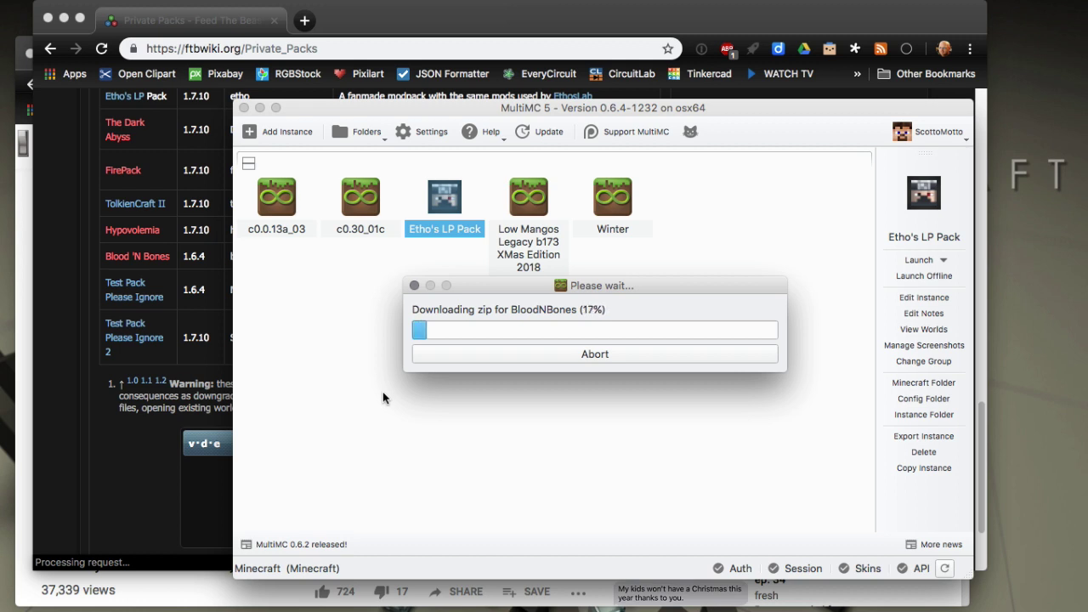
# Bring the FTB Wiki page forward and scroll through the Known Private Packs codes table.
pyautogui.click(151, 334)
pyautogui.scroll(10, 153, 333)
pyautogui.scroll(5, 151, 334)
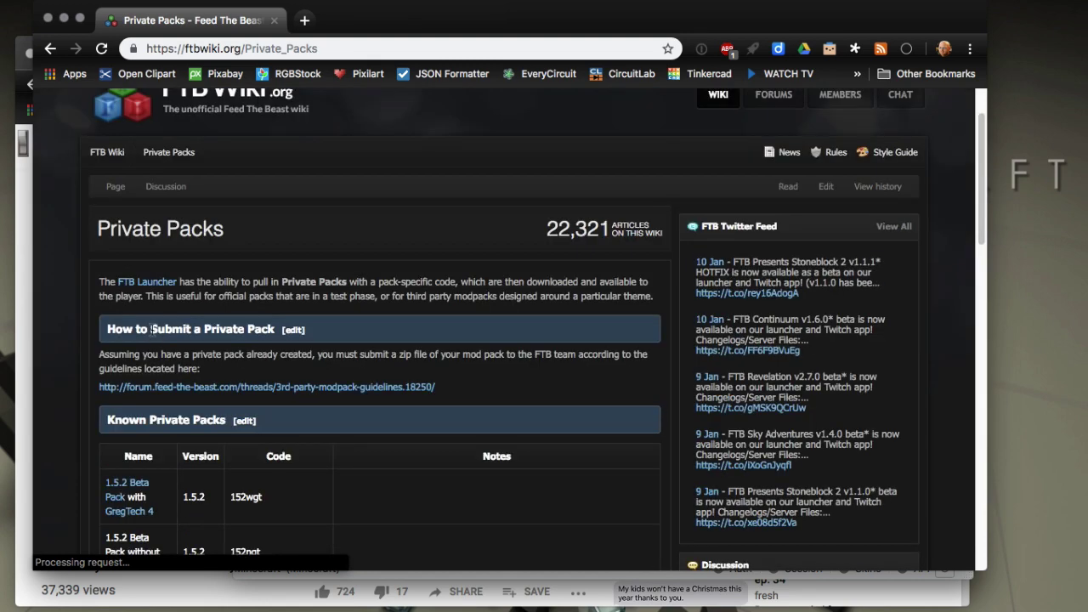
pyautogui.scroll(-5, 151, 334)
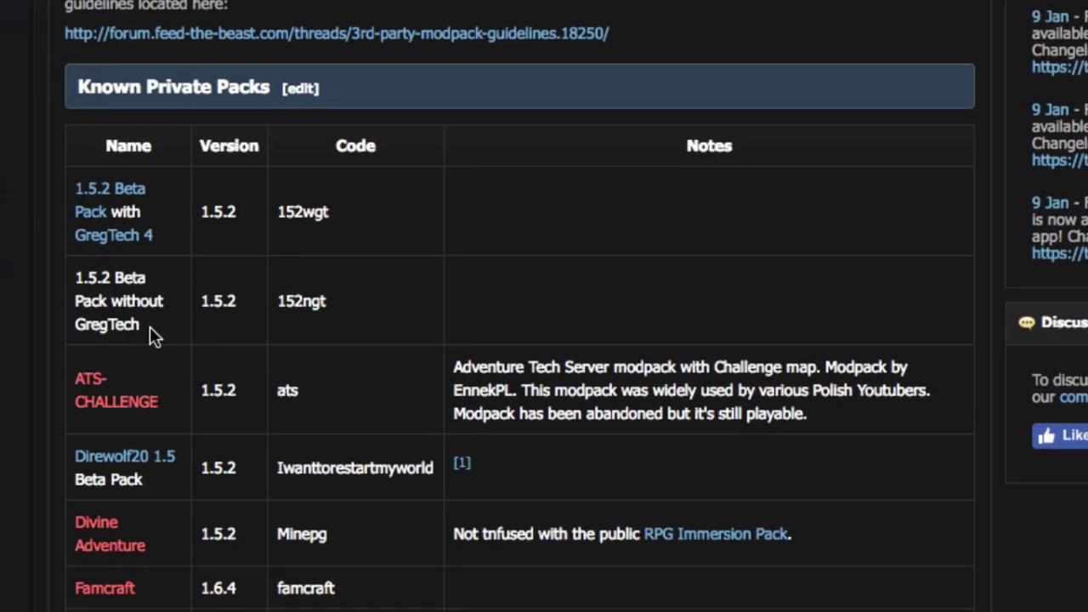
pyautogui.scroll(-3, 151, 334)
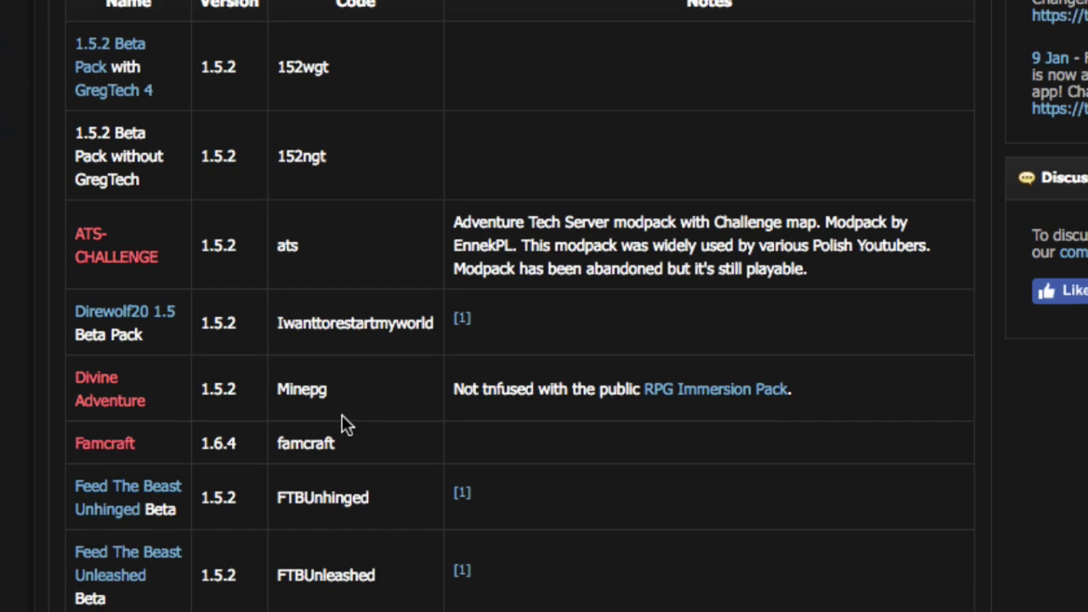
pyautogui.scroll(-2, 342, 417)
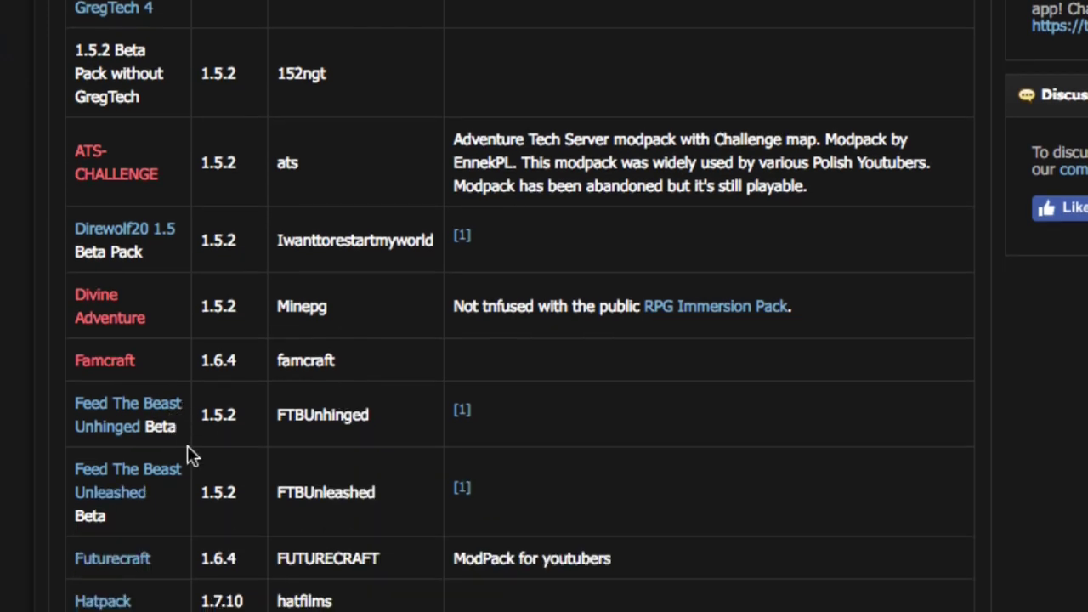
pyautogui.scroll(-5, 188, 449)
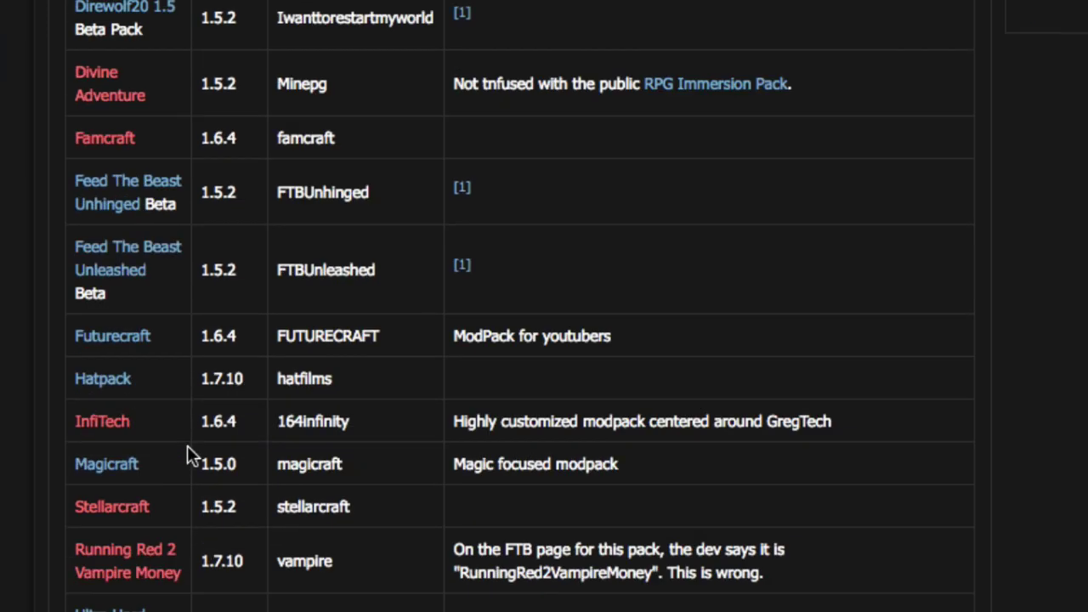
pyautogui.scroll(2, 189, 455)
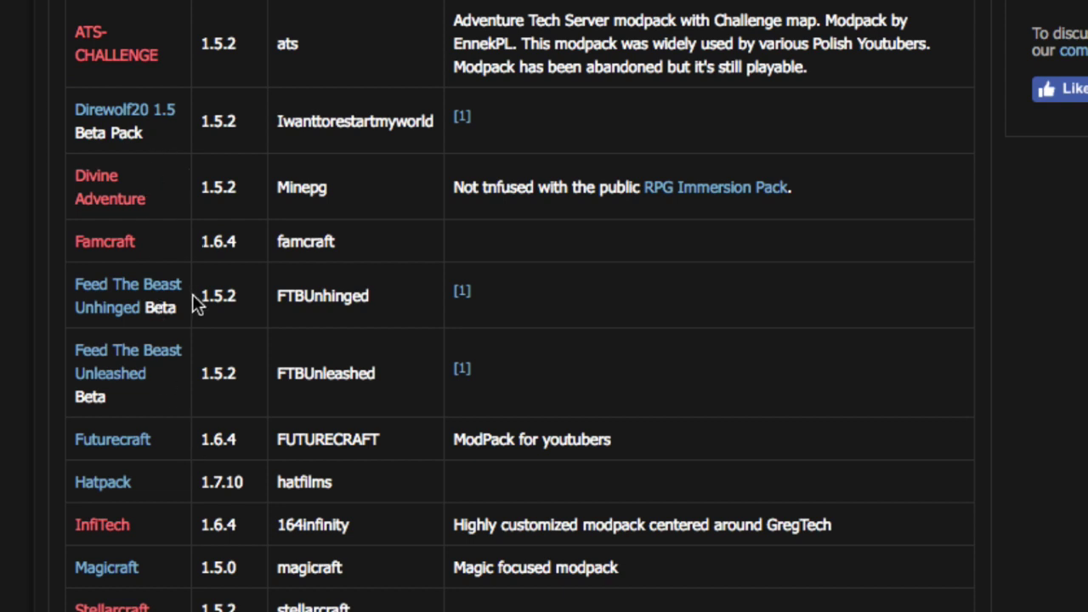
pyautogui.scroll(-2, 192, 303)
pyautogui.scroll(-1, 192, 302)
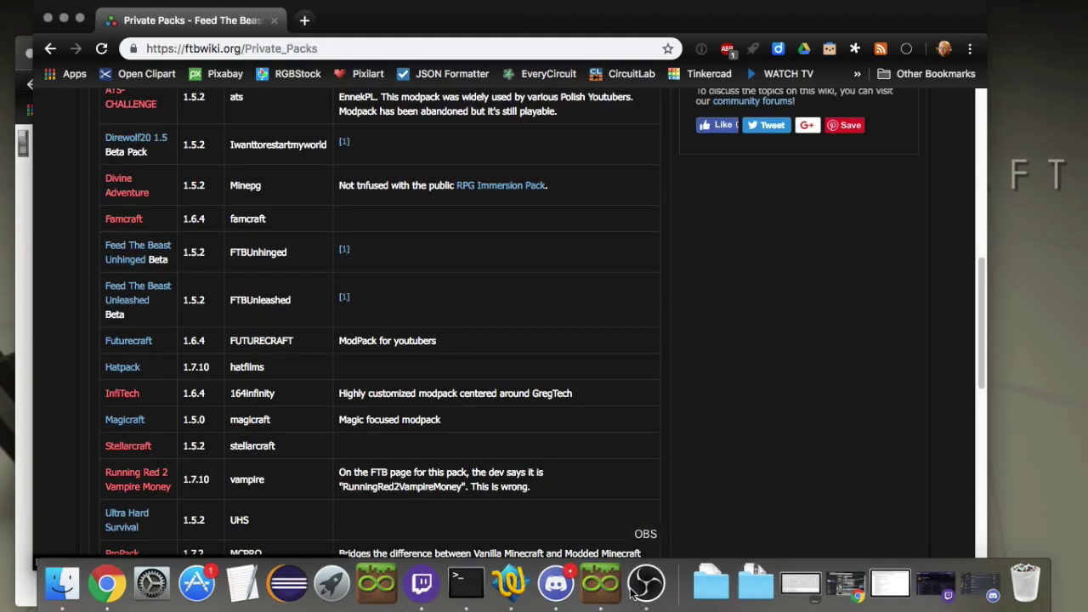
# Review the BloodNBones instance's loader mods (Minecraft 1.6.4, Forge 9.11.1.965) in Edit Instance.
pyautogui.click(605, 586)
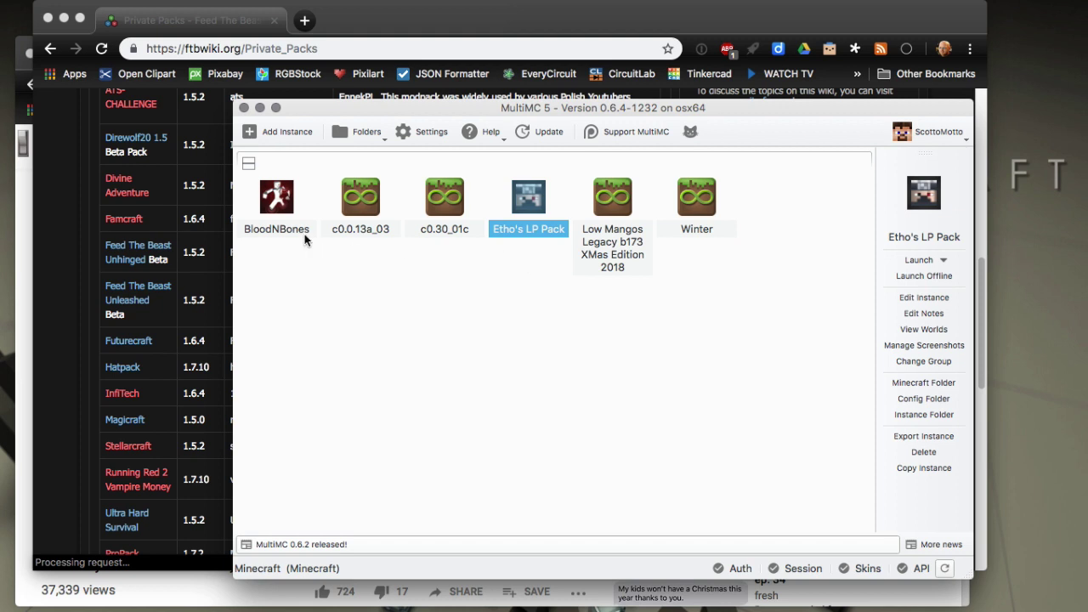
pyautogui.click(274, 208)
pyautogui.rightClick(263, 200)
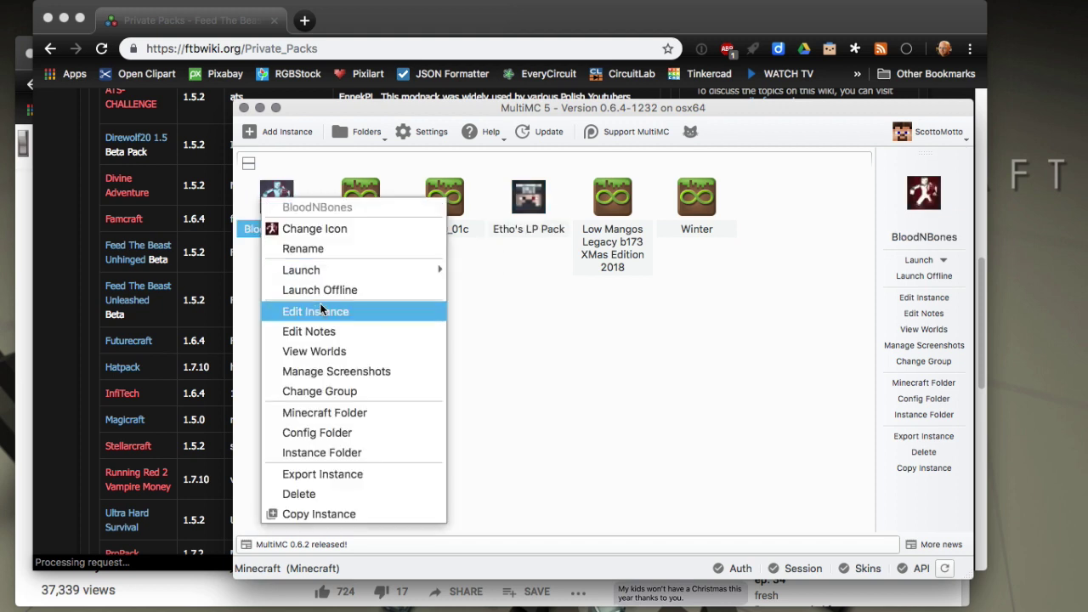
pyautogui.click(342, 311)
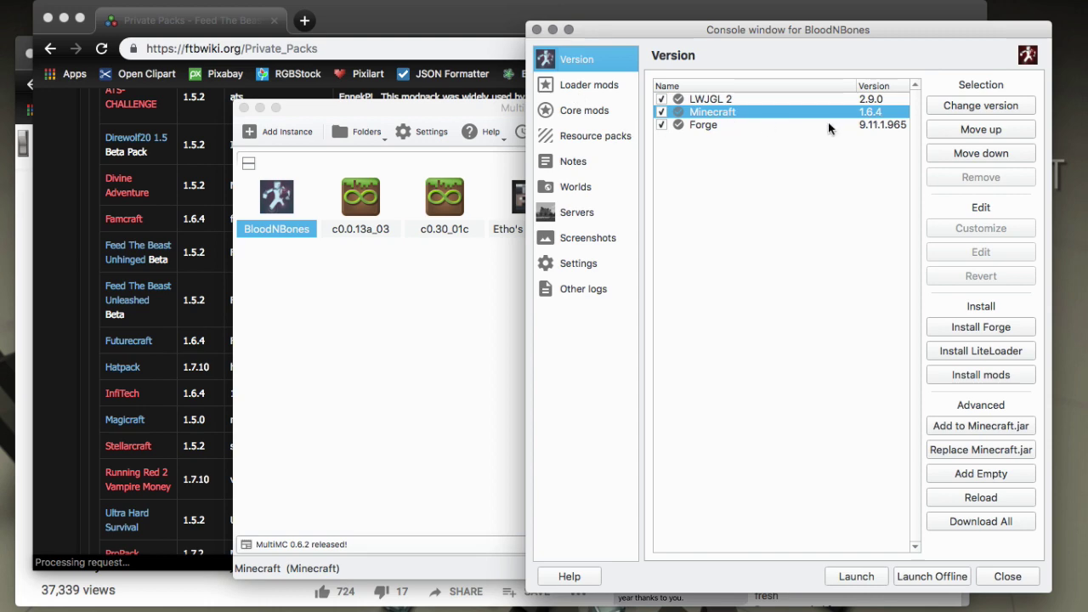
pyautogui.click(546, 90)
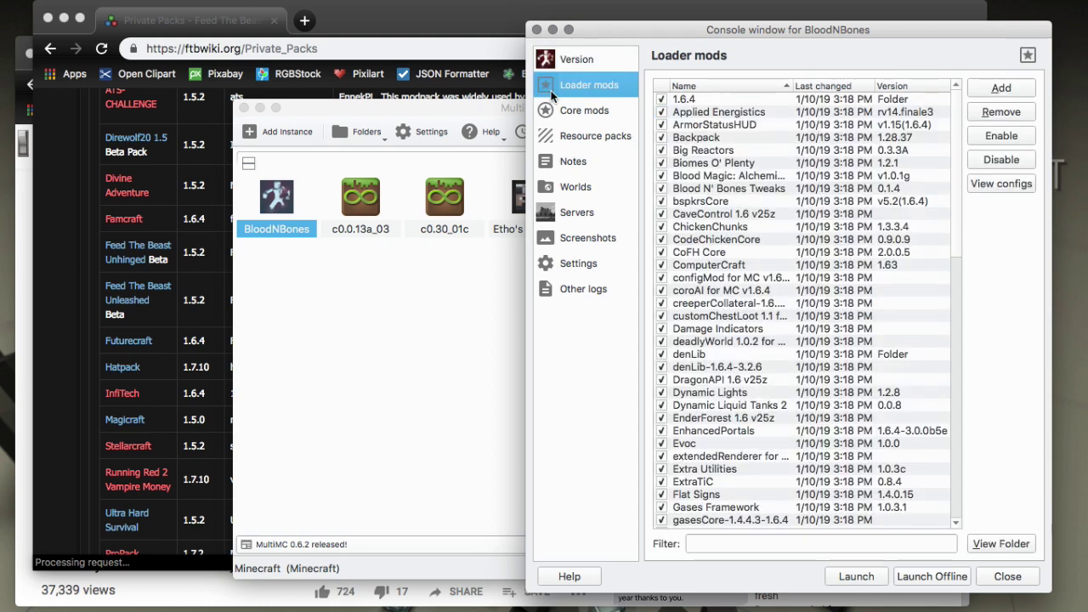
pyautogui.scroll(-10, 750, 314)
pyautogui.scroll(-9, 750, 314)
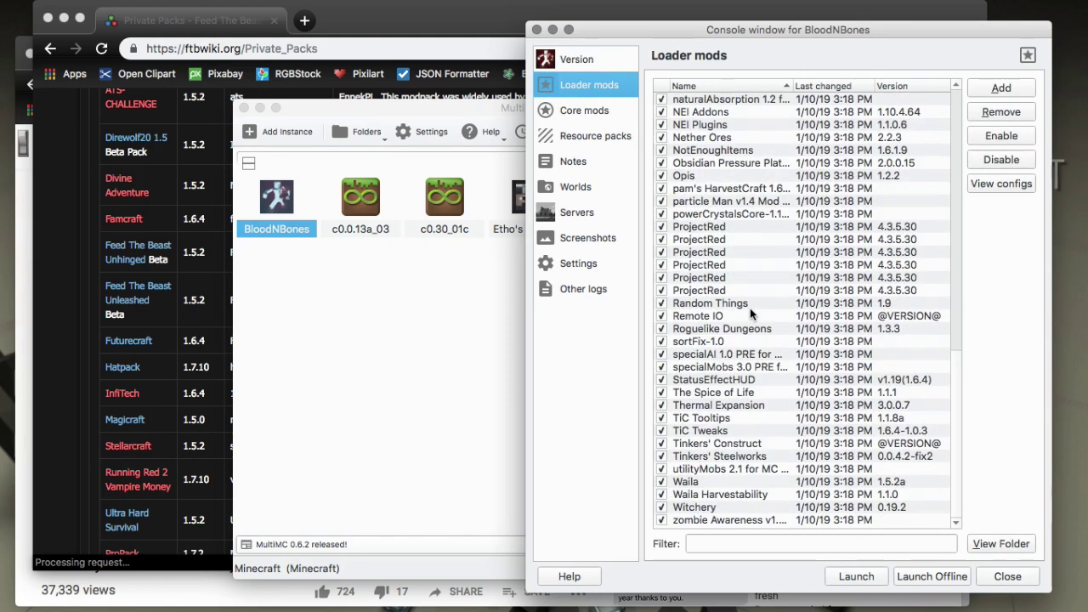
pyautogui.scroll(18, 749, 310)
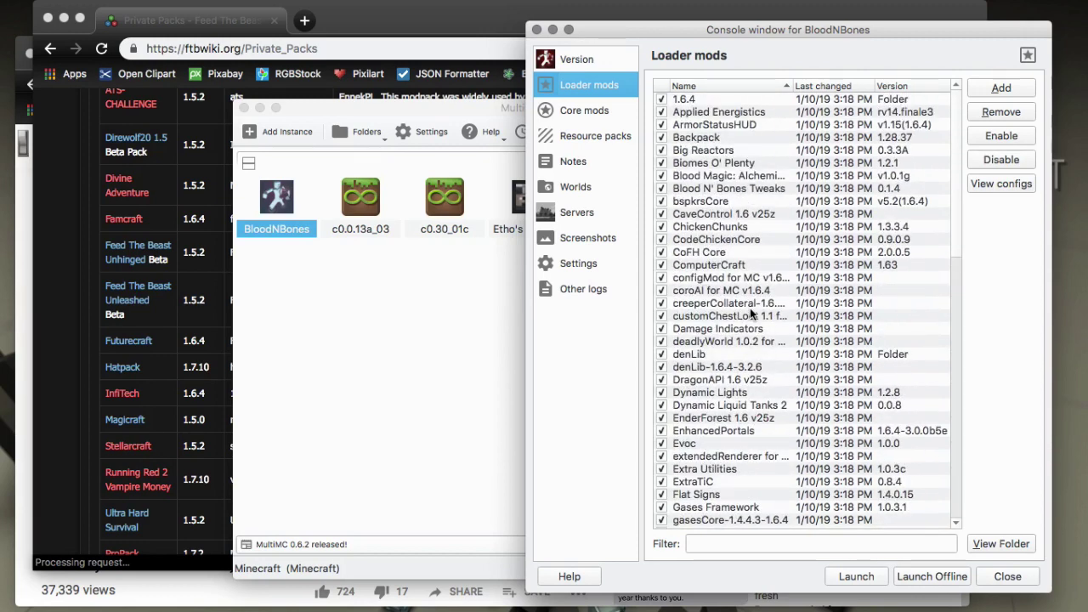
pyautogui.click(409, 357)
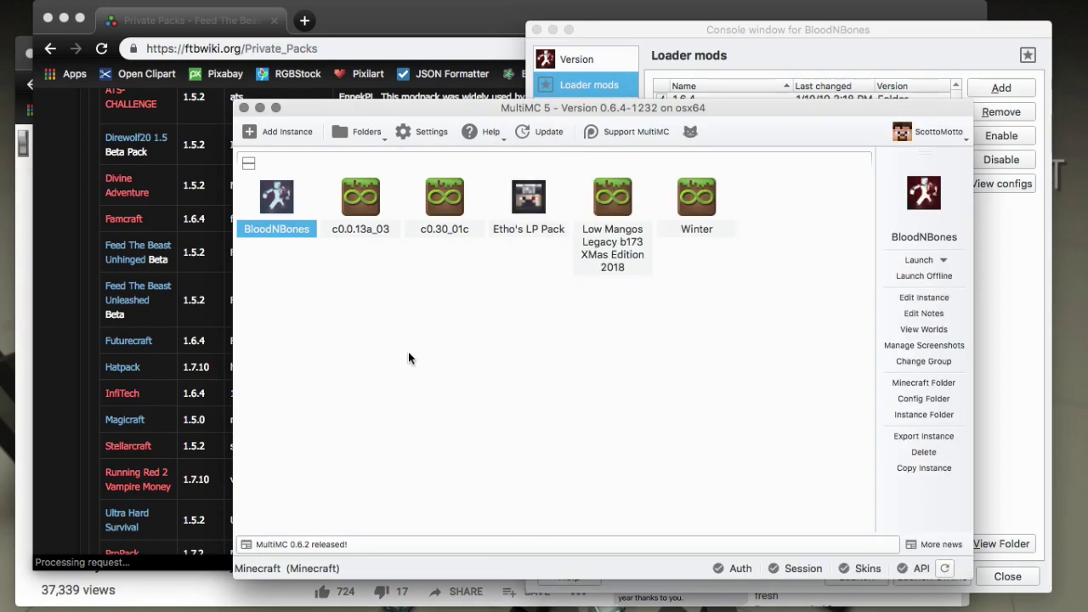
pyautogui.rightClick(285, 192)
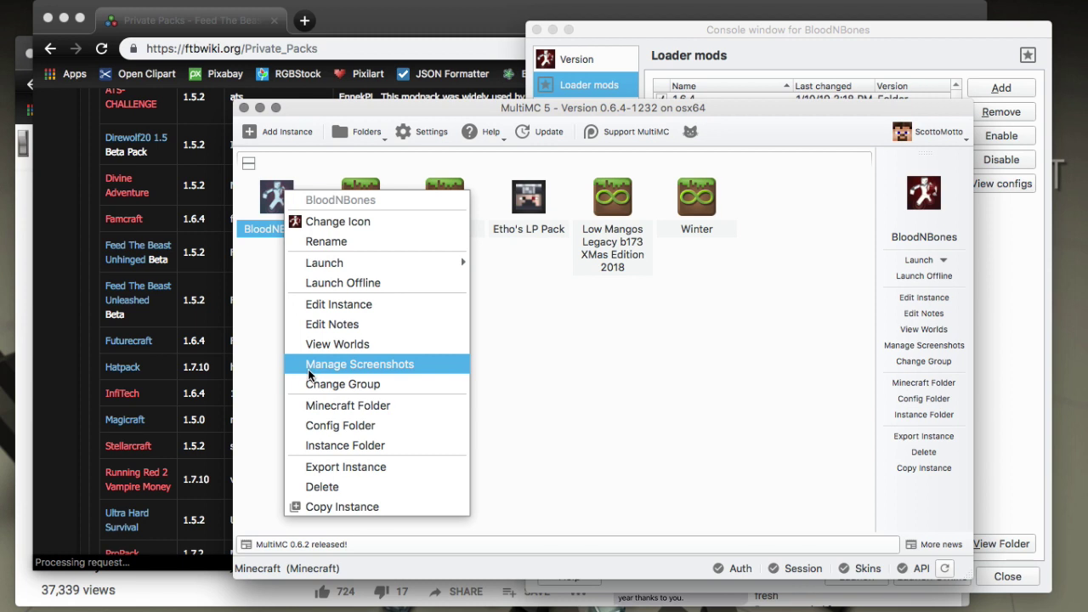
pyautogui.click(269, 344)
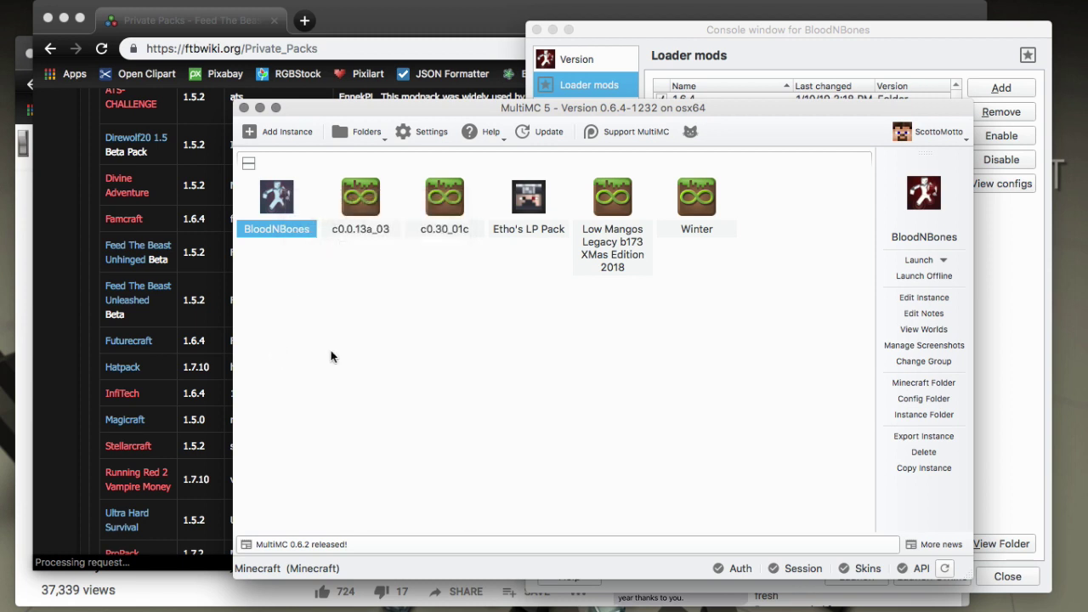